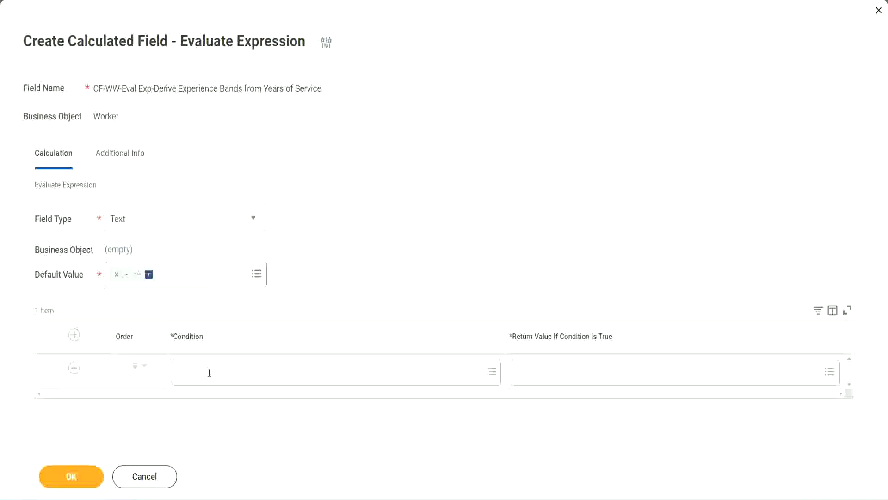
Step: Set the first row's condition to CF-WW-TF-Length of Service between 0 and 7 years, copying the Field 1 name from the Notepad++ notes
{"action": "left_click", "coordinate": [209, 373]}
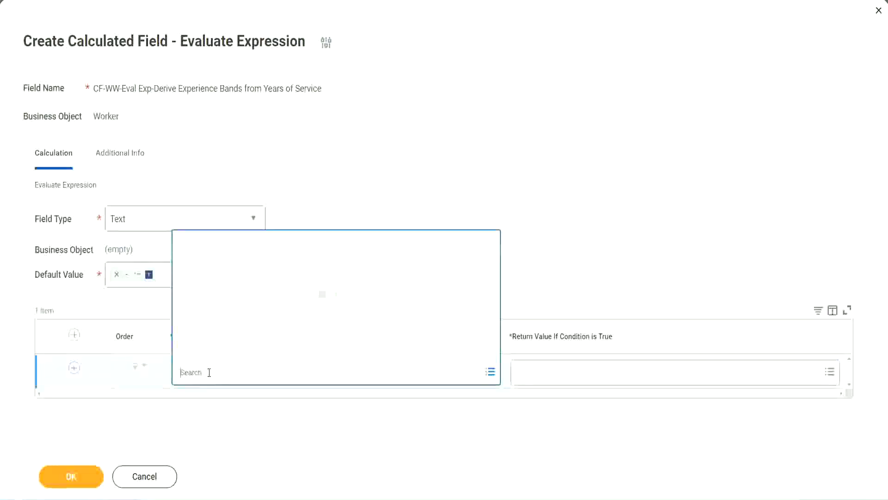
{"action": "left_click", "coordinate": [340, 206]}
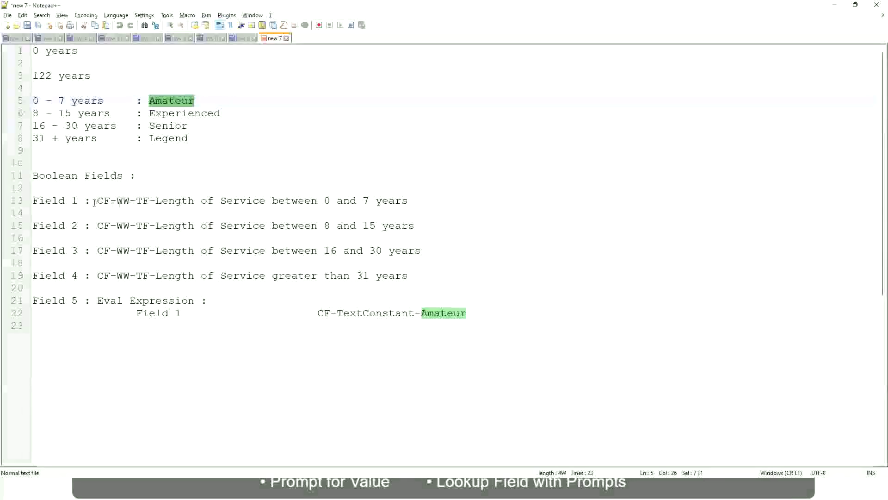
{"action": "left_click_drag", "start_coordinate": [100, 199], "coordinate": [409, 204]}
{"action": "key", "text": "ctrl+c"}
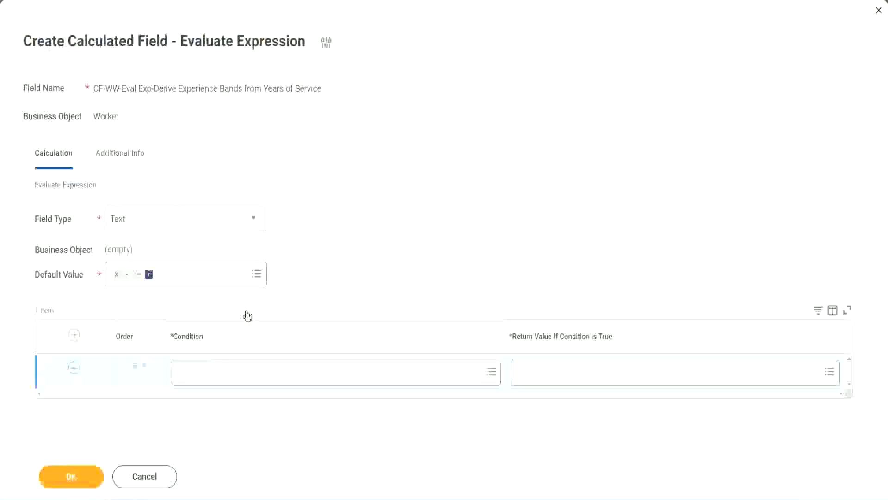
{"action": "left_click", "coordinate": [226, 375]}
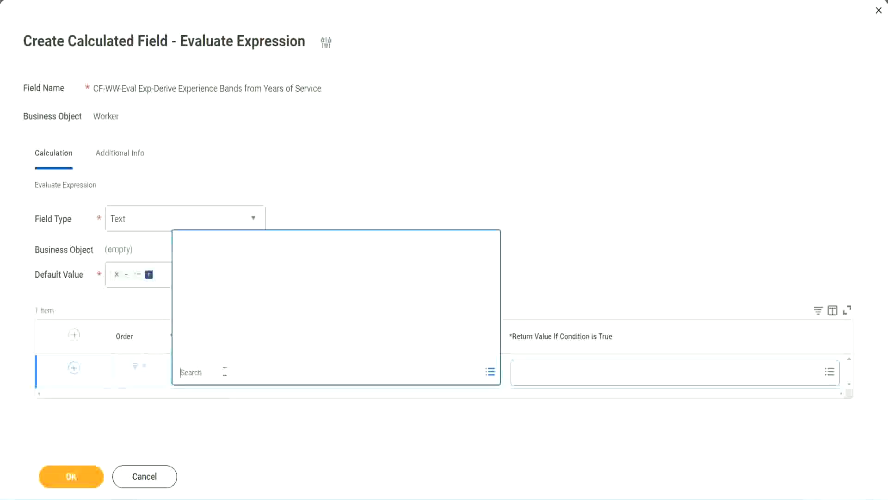
{"action": "key", "text": "ctrl+v"}
{"action": "key", "text": "Return"}
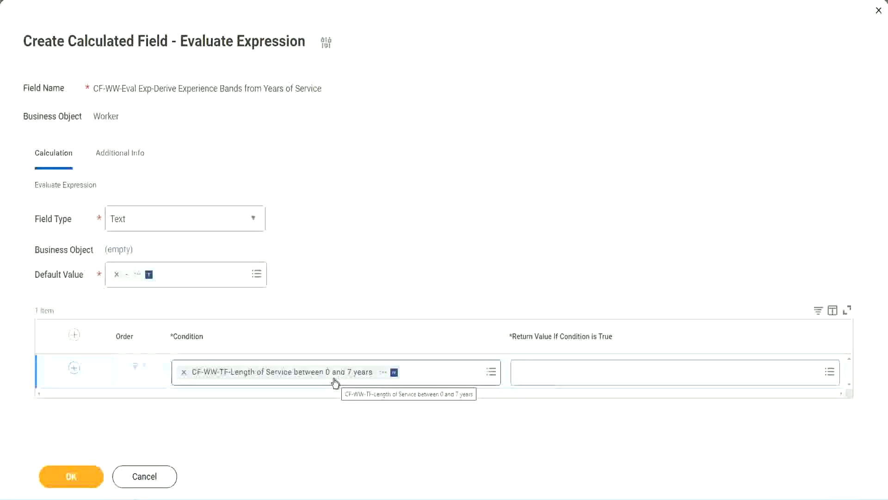
Step: Search the first row's return value options for "Amaterue"
{"action": "left_click", "coordinate": [577, 375]}
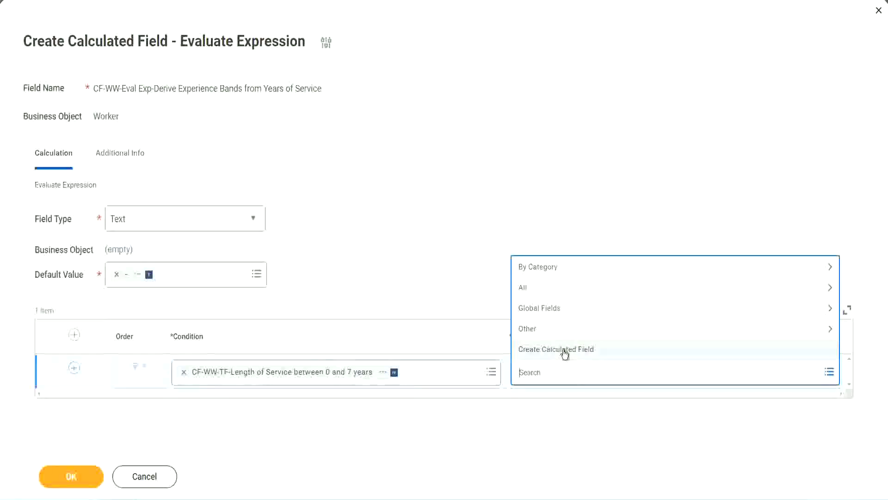
{"action": "left_click", "coordinate": [516, 230]}
{"action": "left_click", "coordinate": [535, 377]}
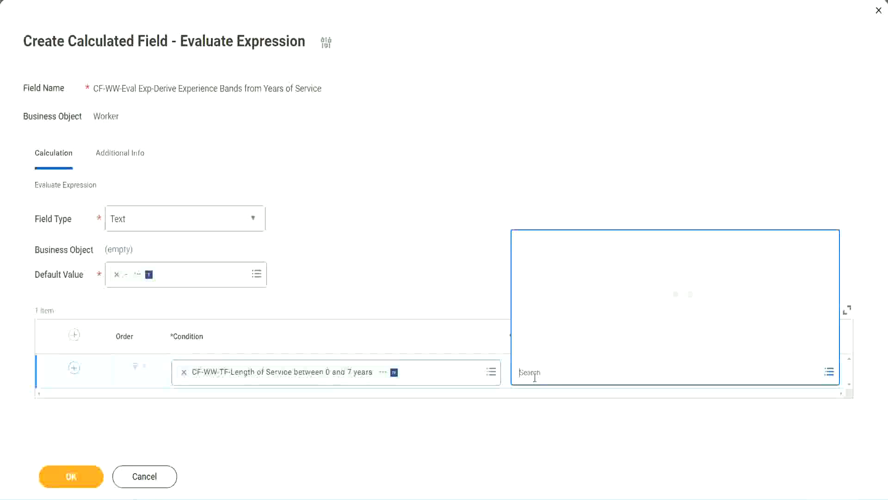
{"action": "type", "text": "Amaterue"}
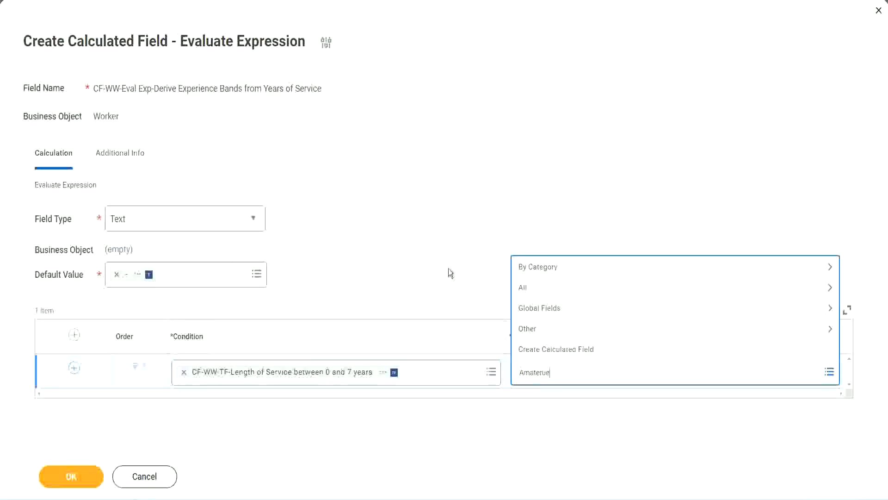
{"action": "key", "text": "Return"}
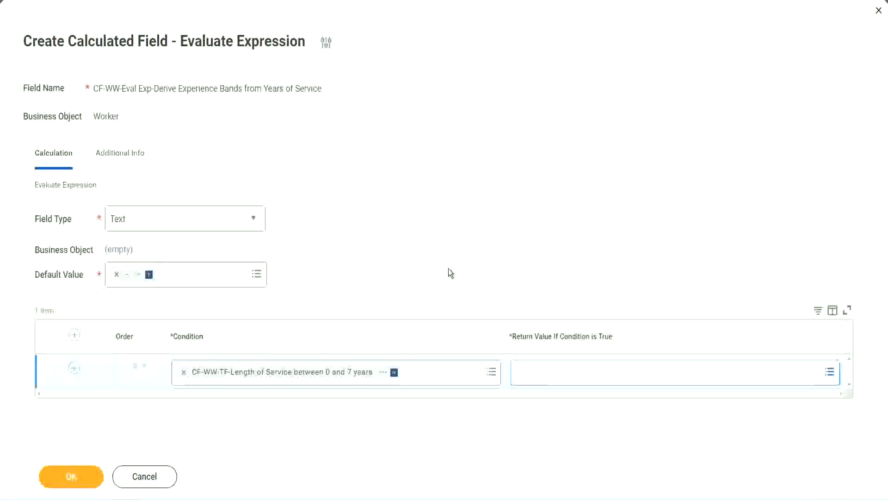
{"action": "left_click", "coordinate": [559, 377]}
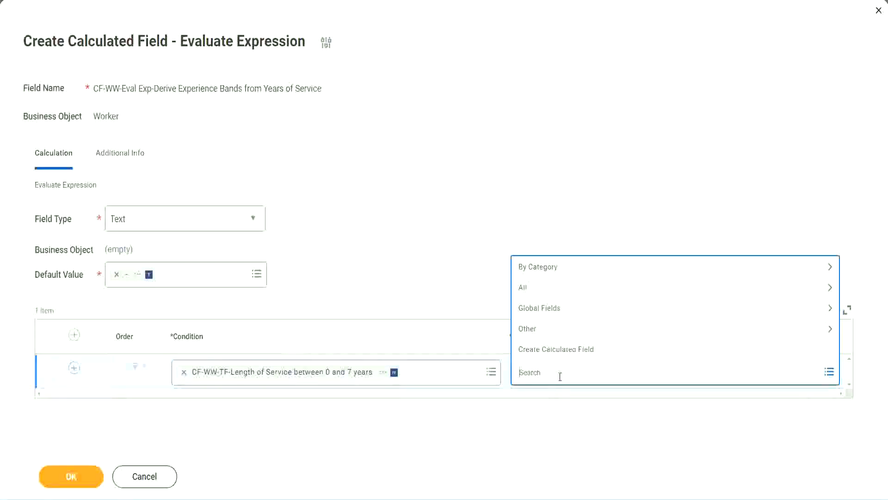
{"action": "left_click", "coordinate": [450, 273]}
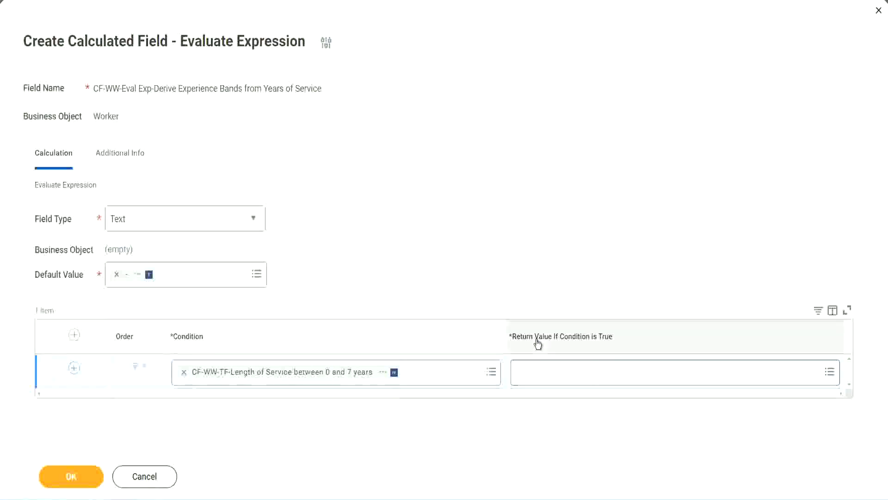
Step: Start creating a calculated field for the first row's return value and name it CF-WW-TC-Amateur
{"action": "left_click", "coordinate": [576, 375]}
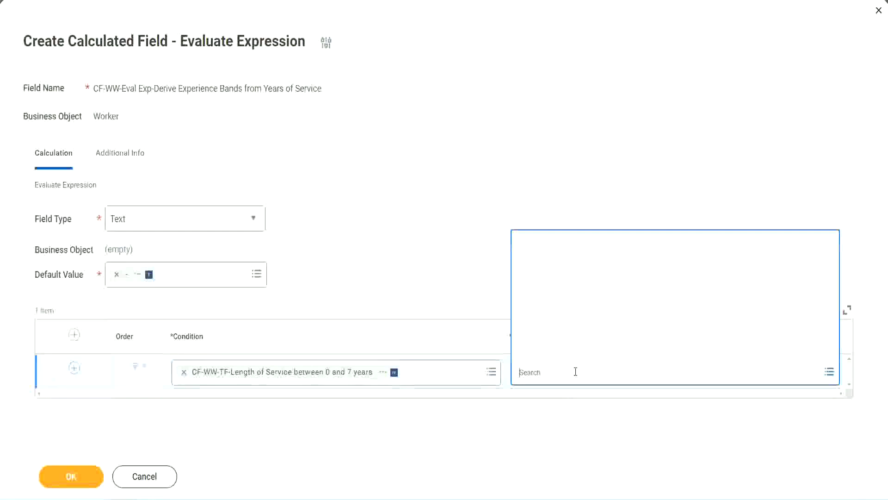
{"action": "left_click", "coordinate": [569, 350]}
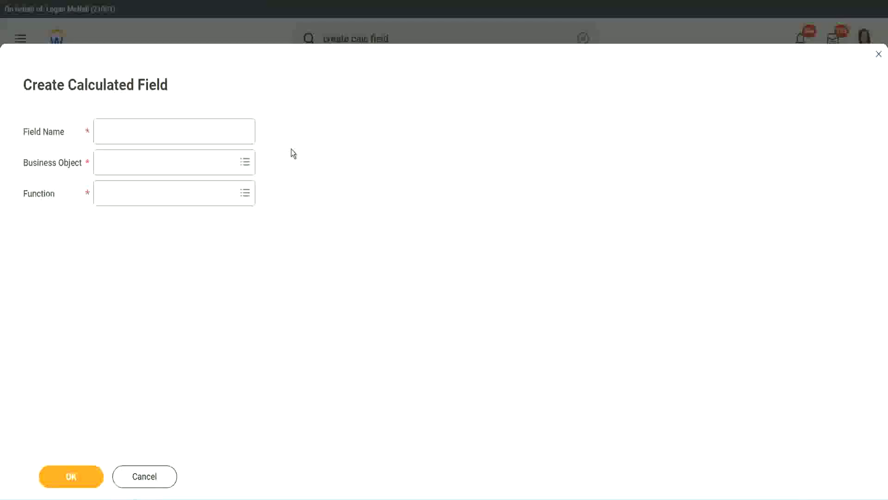
{"action": "left_click", "coordinate": [106, 132]}
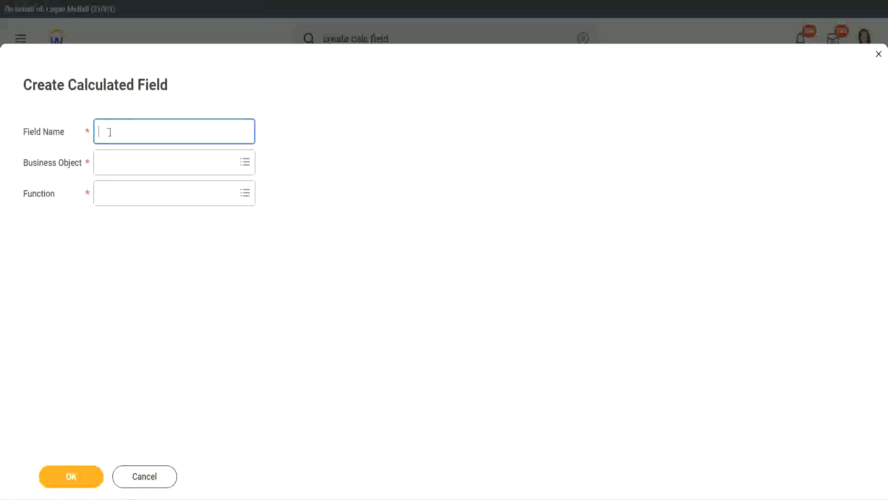
{"action": "type", "text": "CFTC-Amateur"}
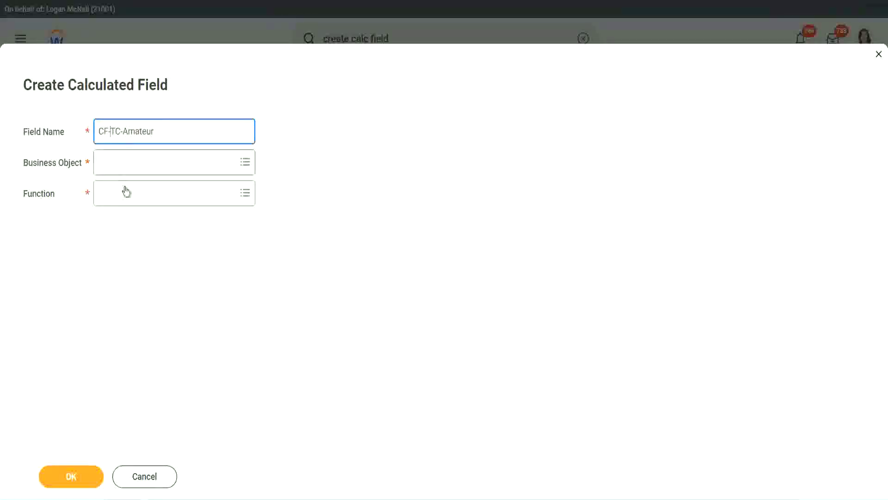
{"action": "type", "text": "WW-"}
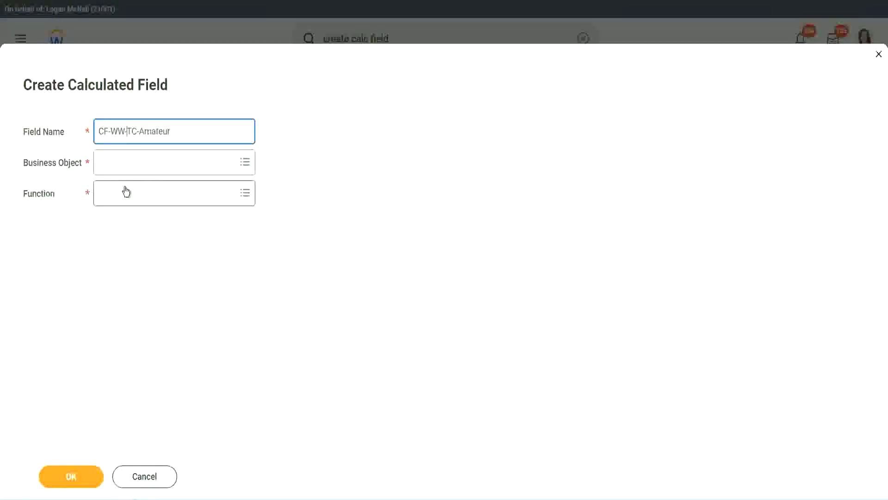
Step: Set the new calculated field's business object to Global
{"action": "left_click", "coordinate": [126, 164]}
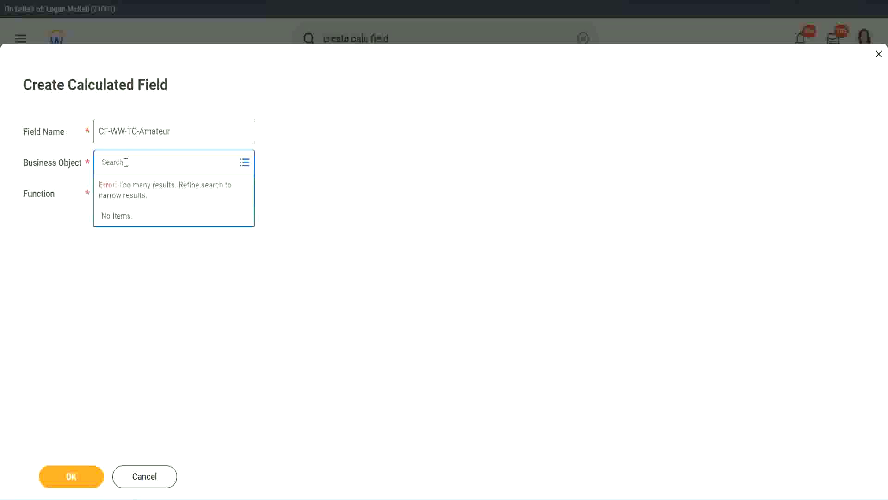
{"action": "type", "text": "worker"}
{"action": "key", "text": "BackSpace"}
{"action": "key", "text": "BackSpace"}
{"action": "key", "text": "BackSpace"}
{"action": "key", "text": "BackSpace"}
{"action": "key", "text": "BackSpace"}
{"action": "key", "text": "BackSpace"}
{"action": "type", "text": "global"}
{"action": "key", "text": "Return"}
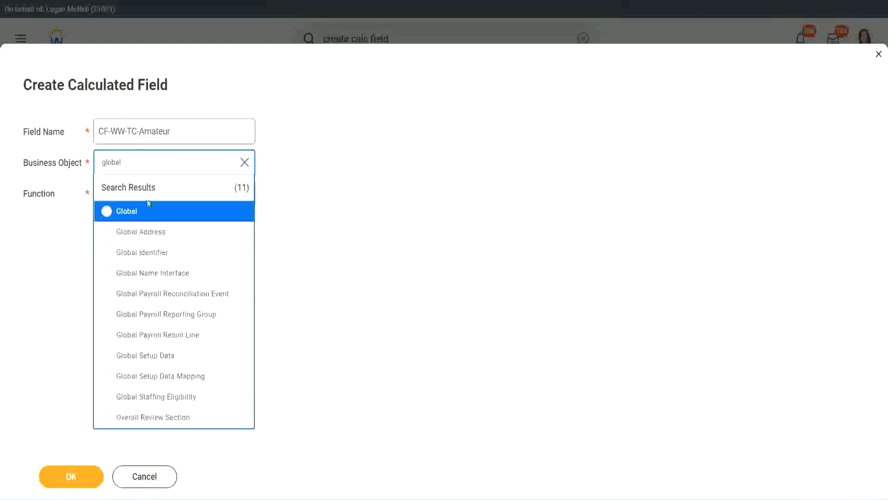
{"action": "left_click", "coordinate": [139, 215]}
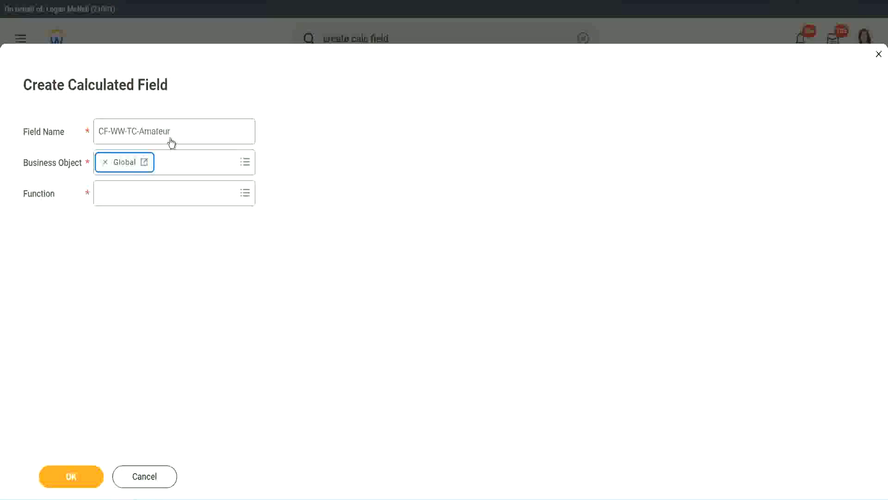
{"action": "triple_click", "coordinate": [229, 125]}
{"action": "left_click", "coordinate": [196, 131]}
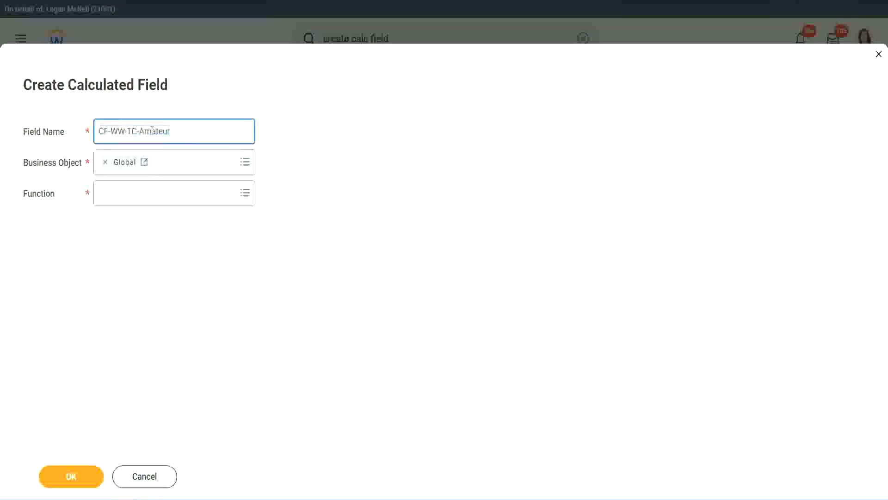
{"action": "double_click", "coordinate": [176, 130]}
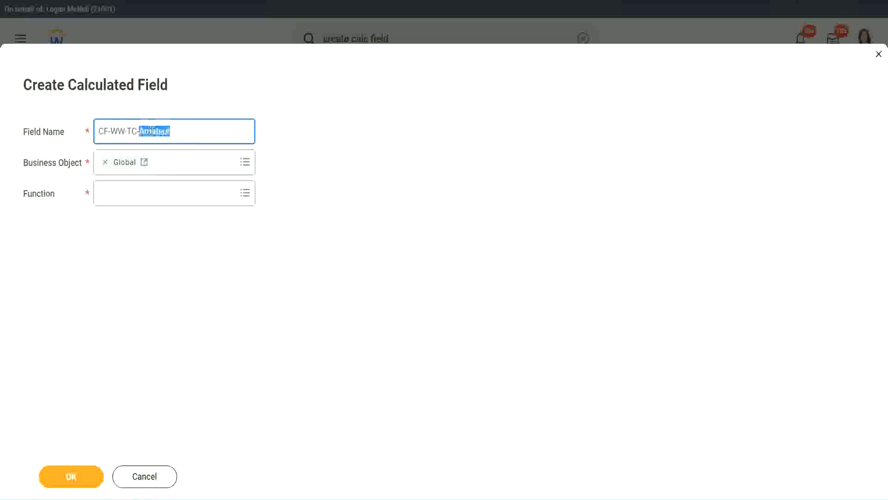
{"action": "left_click", "coordinate": [183, 129]}
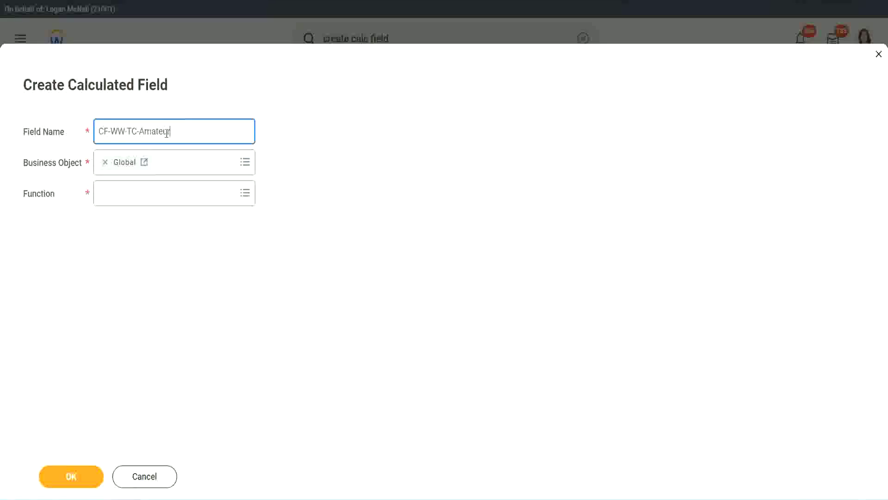
{"action": "double_click", "coordinate": [166, 133]}
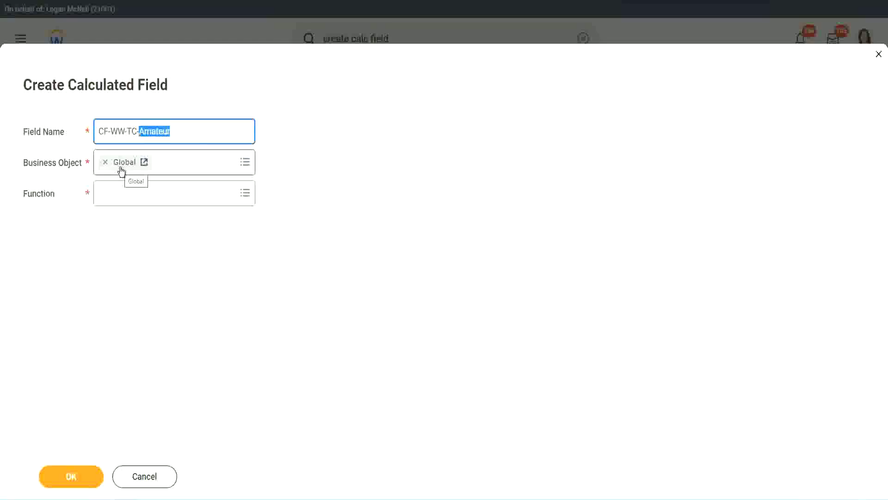
Step: Choose Text Constant as the function for CF-WW-TC-Amateur and continue to its calculation settings
{"action": "left_click", "coordinate": [123, 193]}
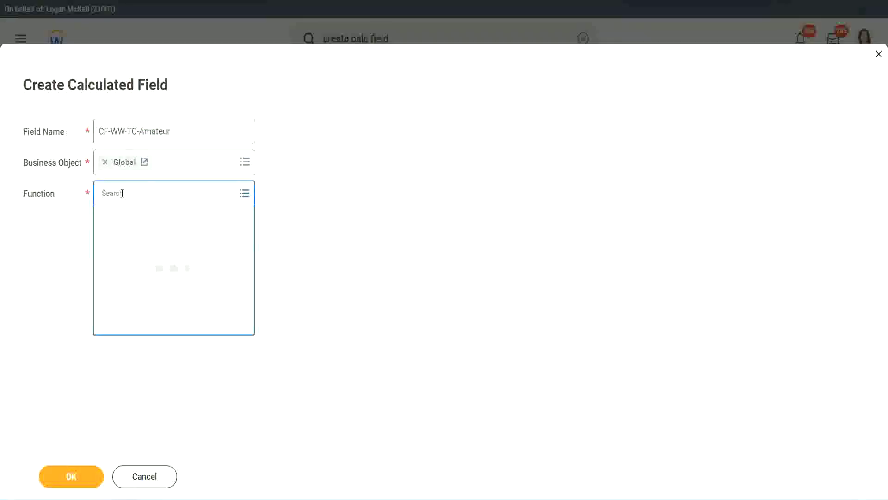
{"action": "type", "text": "text const"}
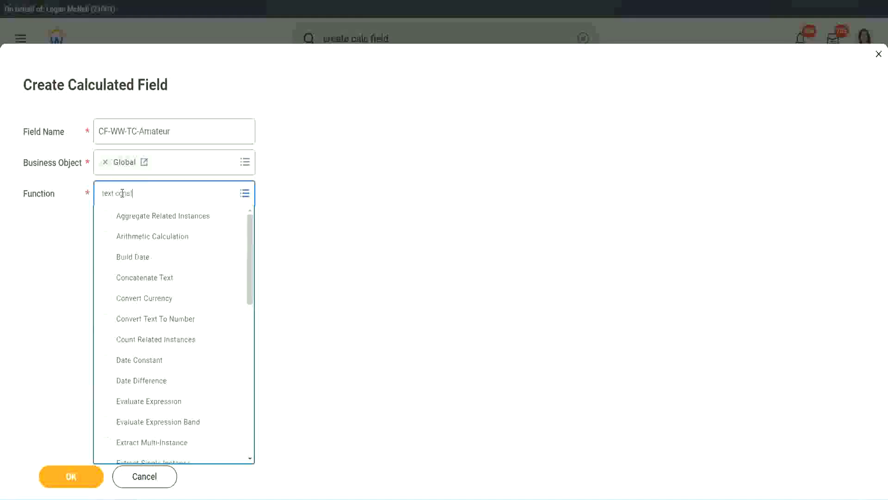
{"action": "key", "text": "Return"}
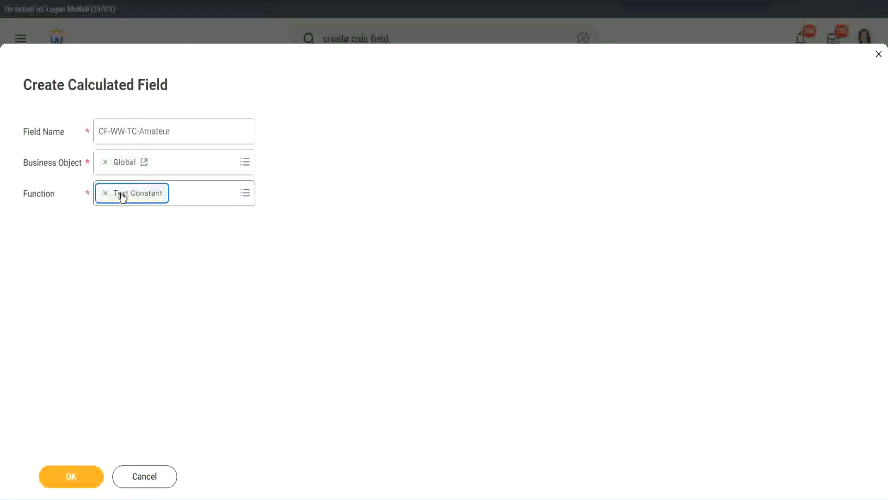
{"action": "left_click", "coordinate": [73, 481]}
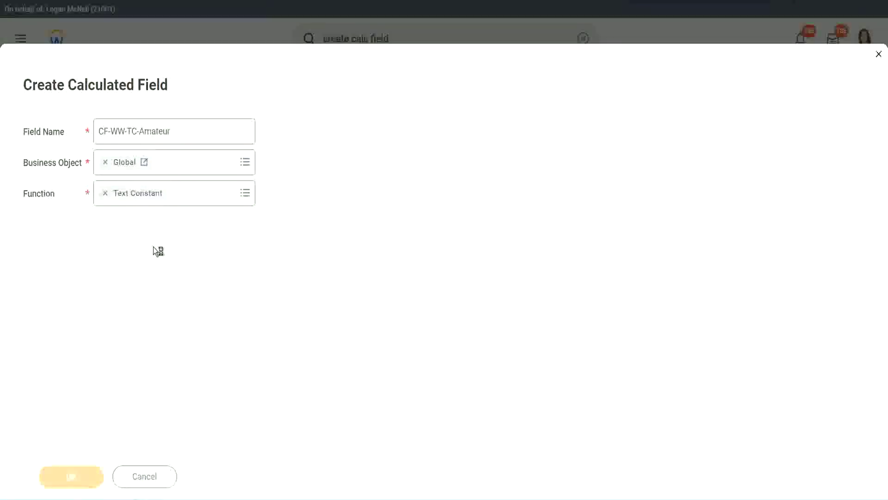
Step: Enter Amateur as the text constant value and save it as the first row's return value
{"action": "left_click", "coordinate": [148, 262]}
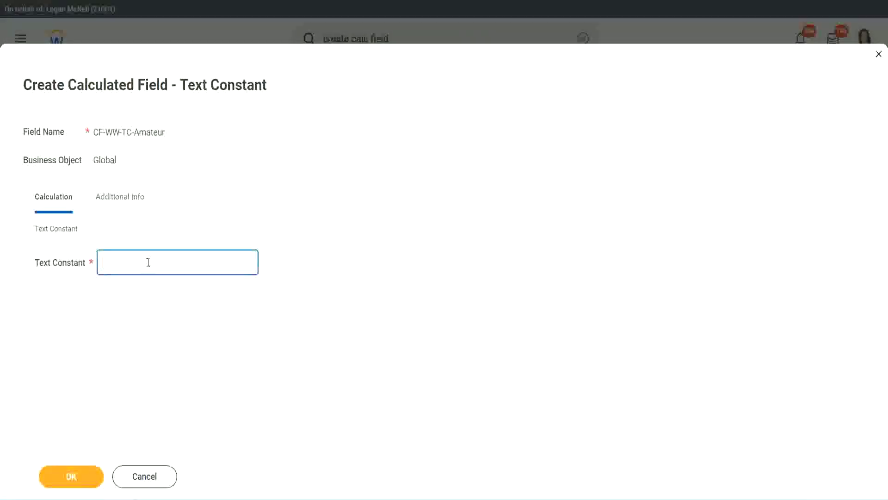
{"action": "type", "text": "Amateur"}
{"action": "left_click", "coordinate": [69, 477]}
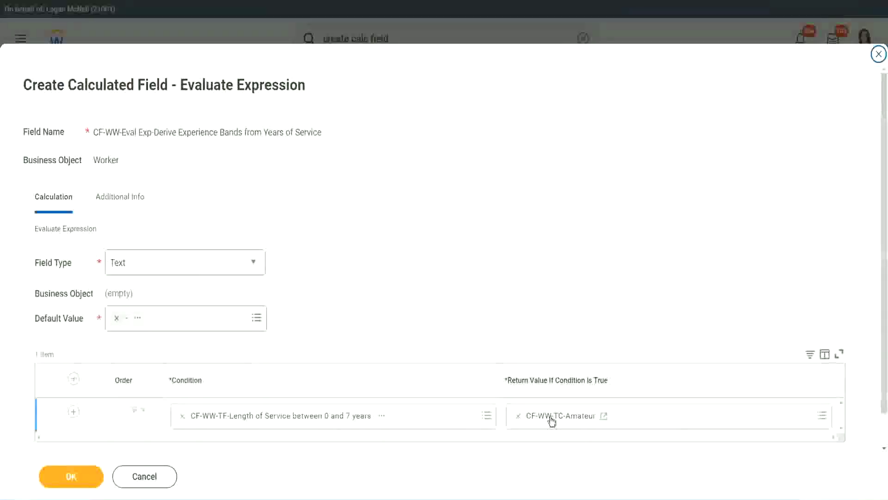
Step: Copy the text of the CF-WW-TC-Amateur return value and add three more condition rows to the table
{"action": "right_click", "coordinate": [552, 419]}
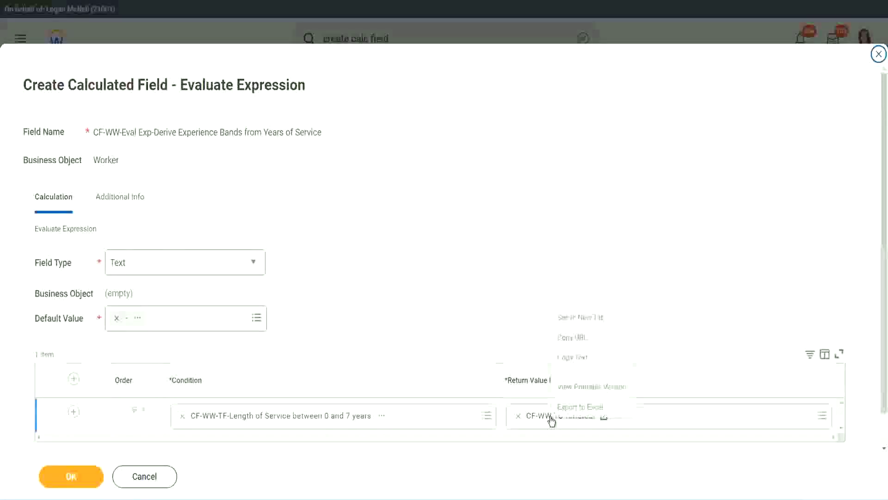
{"action": "left_click", "coordinate": [582, 358]}
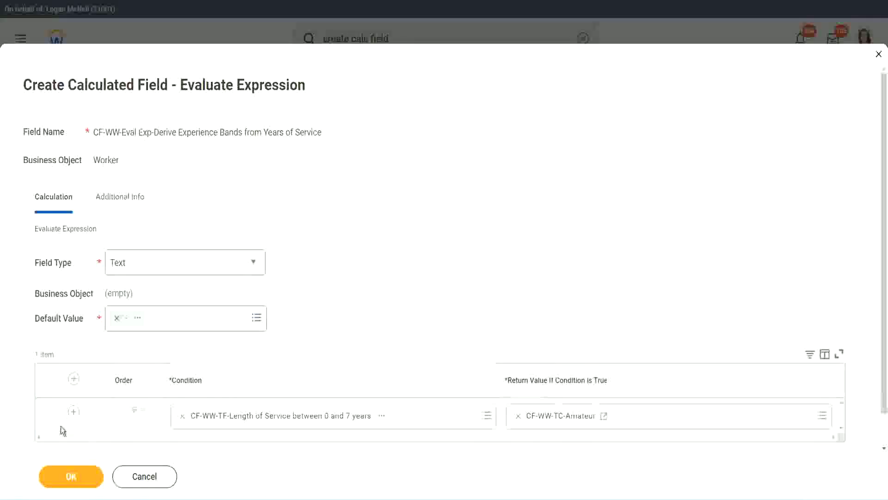
{"action": "left_click", "coordinate": [73, 413]}
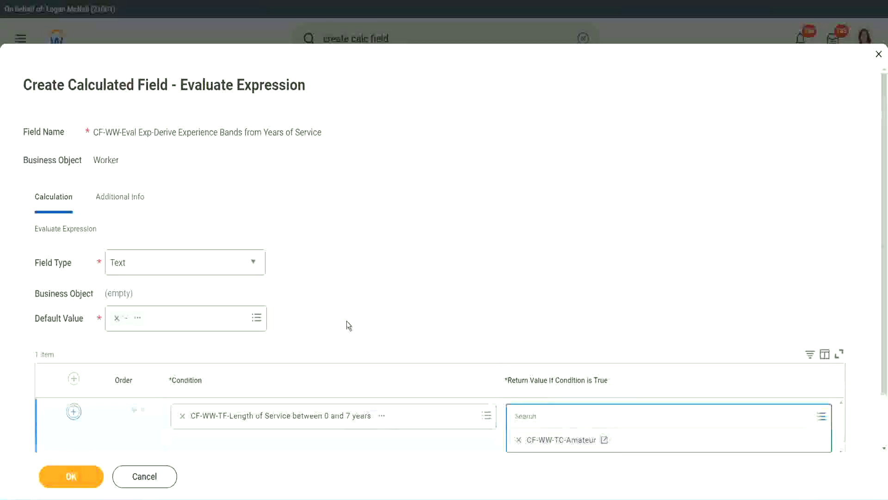
{"action": "left_click", "coordinate": [73, 411]}
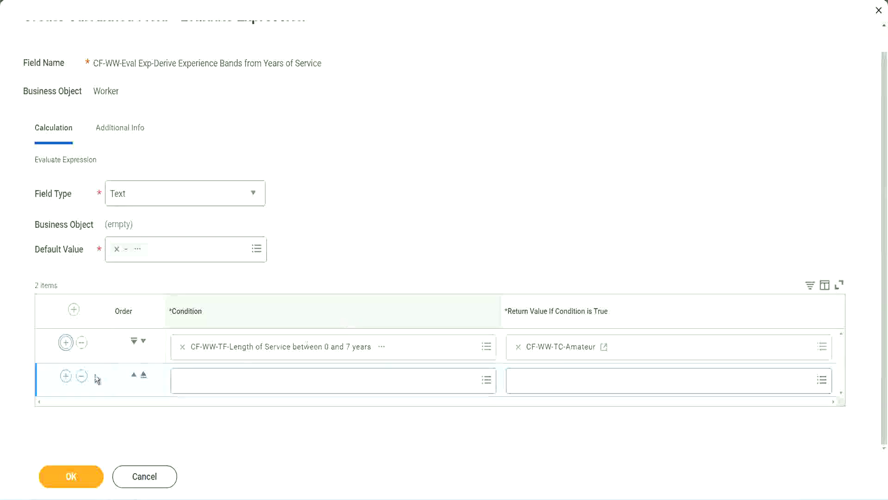
{"action": "left_click", "coordinate": [66, 375]}
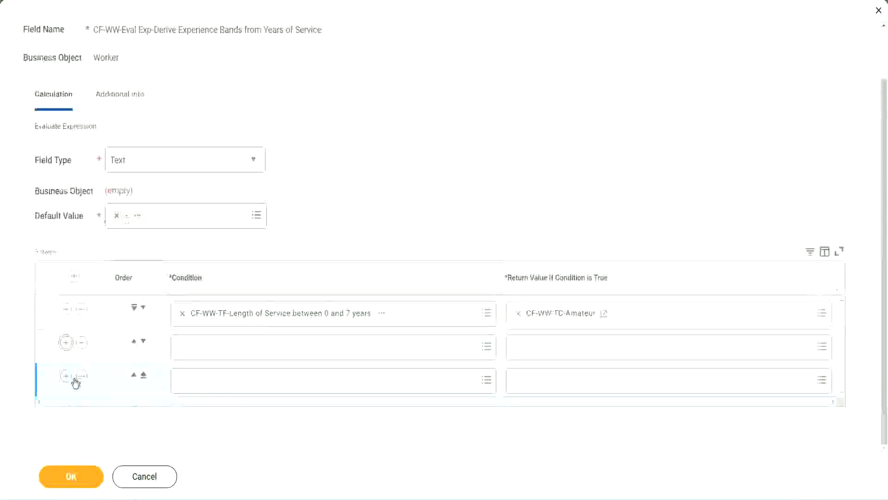
Step: Set the second row's condition to CF-WW-TF-Length of Service between 8 and 15 years
{"action": "left_click", "coordinate": [218, 347]}
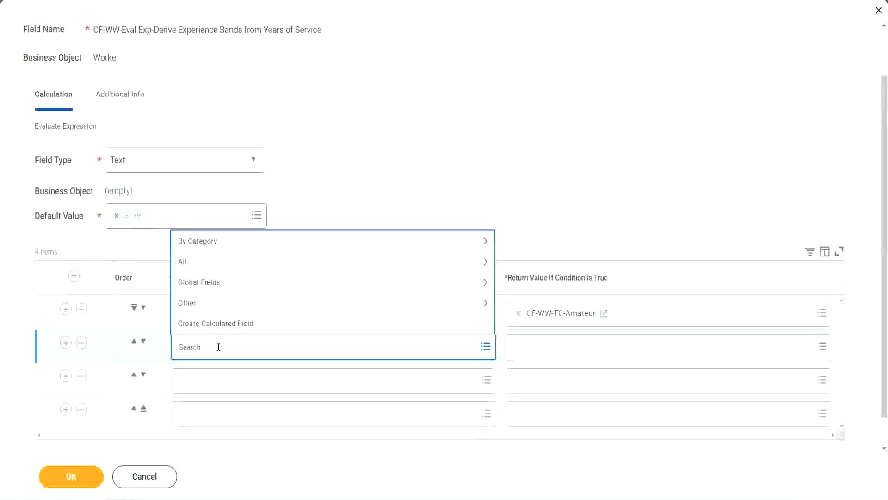
{"action": "type", "text": "cf-ww"}
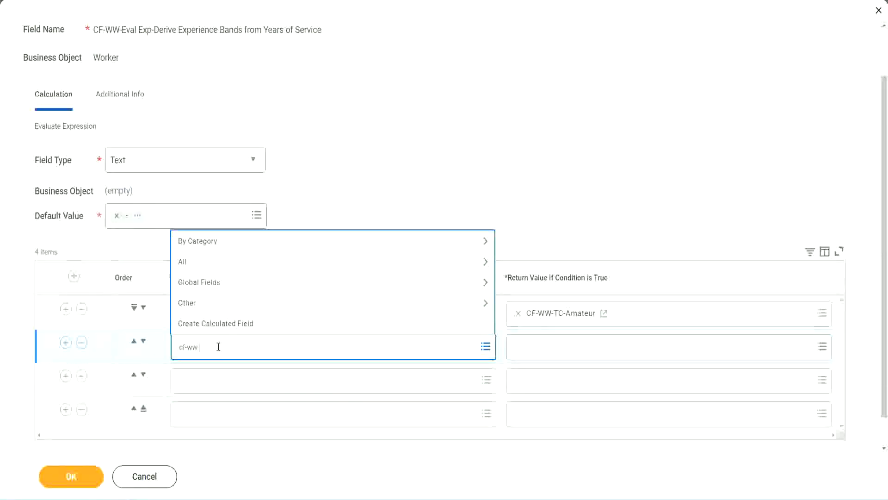
{"action": "type", "text": "-tf"}
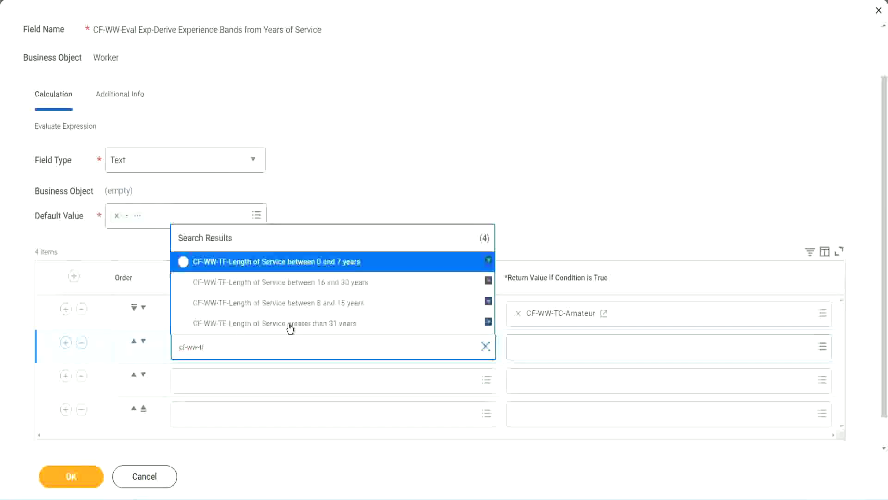
{"action": "left_click", "coordinate": [343, 303]}
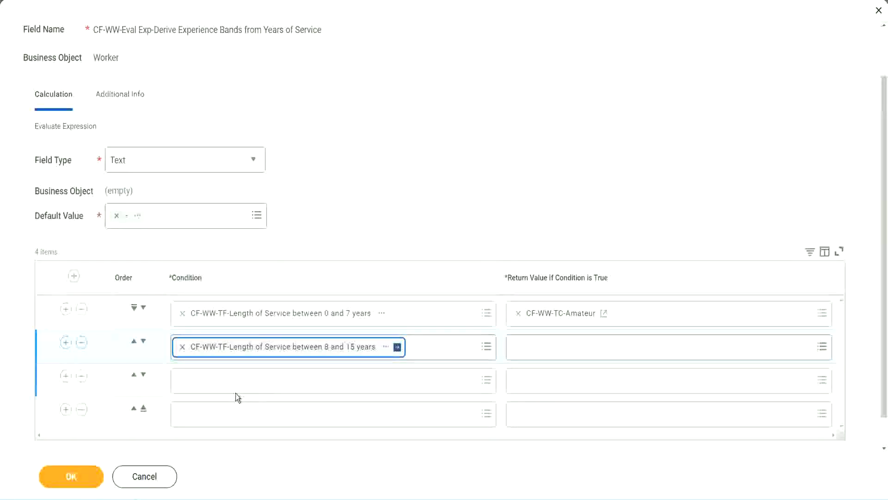
Step: Set the third row's condition to CF-WW-TF-Length of Service between 16 and 30 years
{"action": "left_click", "coordinate": [224, 379]}
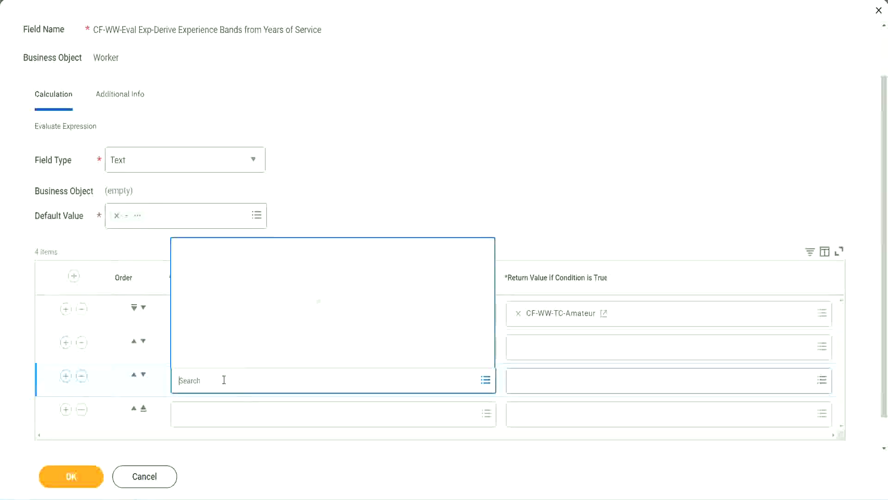
{"action": "type", "text": "1f-ww"}
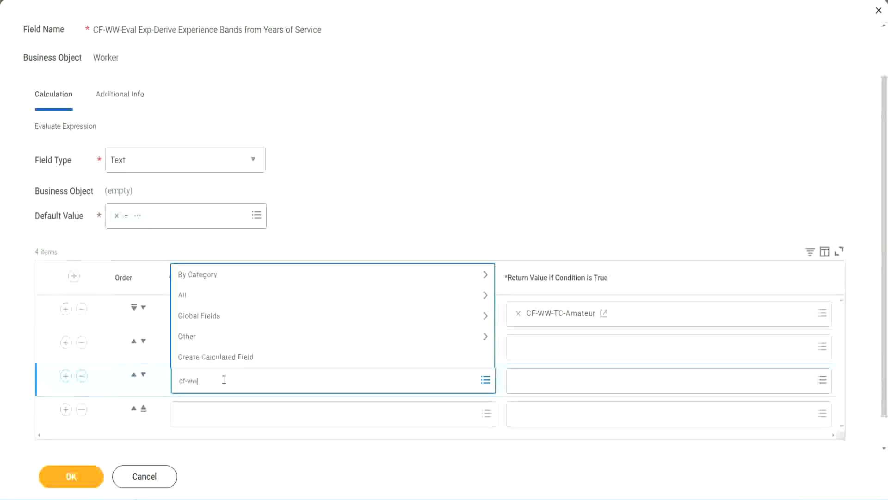
{"action": "type", "text": "-tf"}
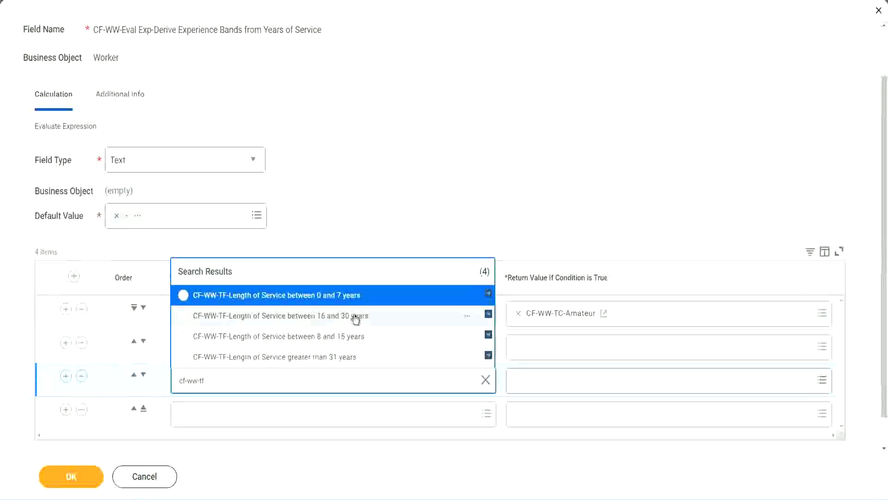
{"action": "left_click", "coordinate": [356, 319]}
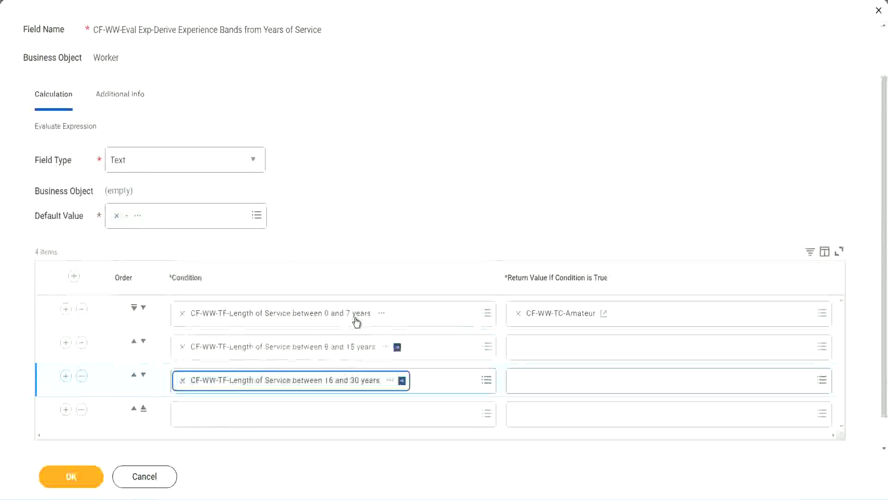
Step: Set the fourth row's condition to CF-WW-TF-Length of Service greater than 31 years
{"action": "left_click", "coordinate": [210, 420]}
{"action": "type", "text": "c"}
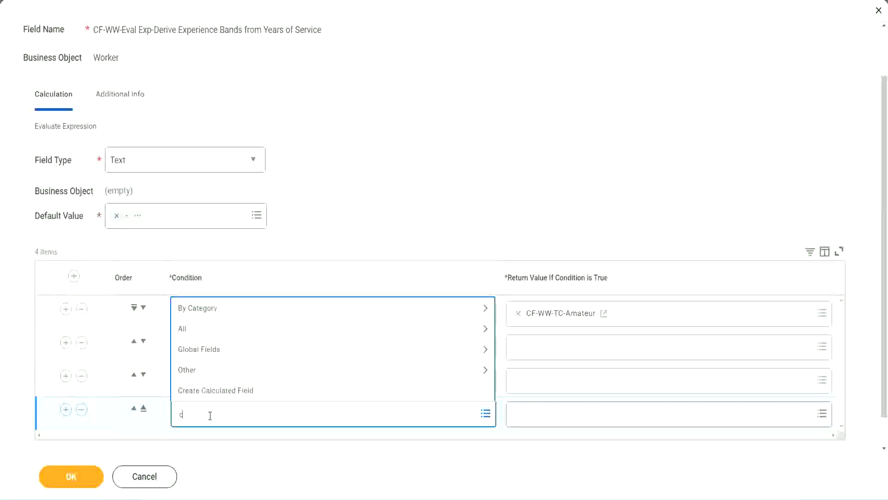
{"action": "type", "text": "f-ww"}
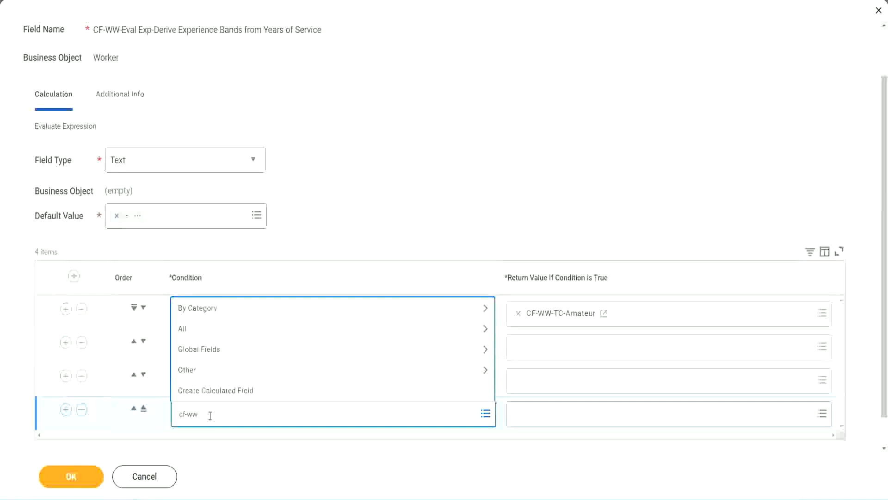
{"action": "type", "text": " tf 31"}
{"action": "key", "text": "Return"}
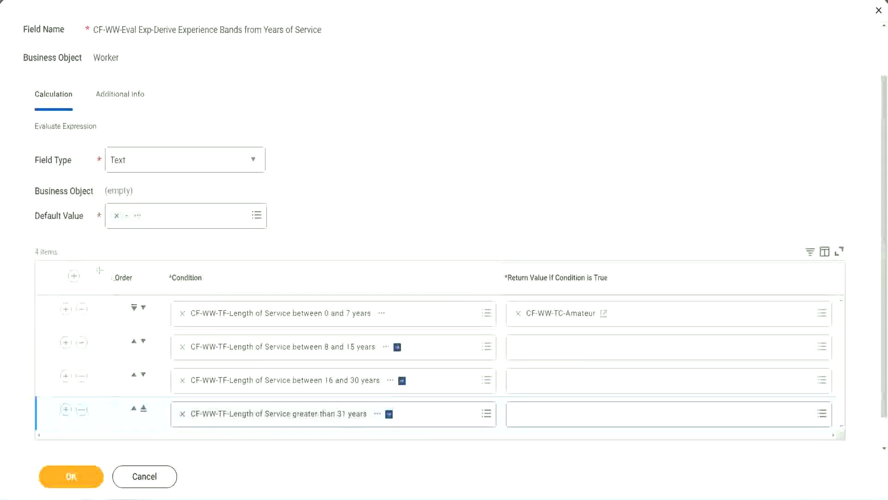
Step: Try reordering the conditions by moving the 8 to 15 years row above and below the 0 to 7 years row
{"action": "left_click_drag", "start_coordinate": [99, 270], "coordinate": [99, 366]}
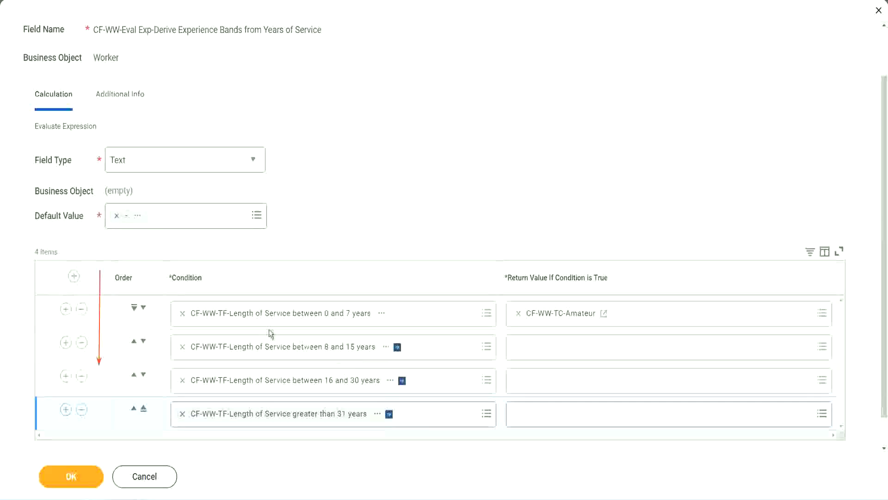
{"action": "left_click", "coordinate": [134, 343]}
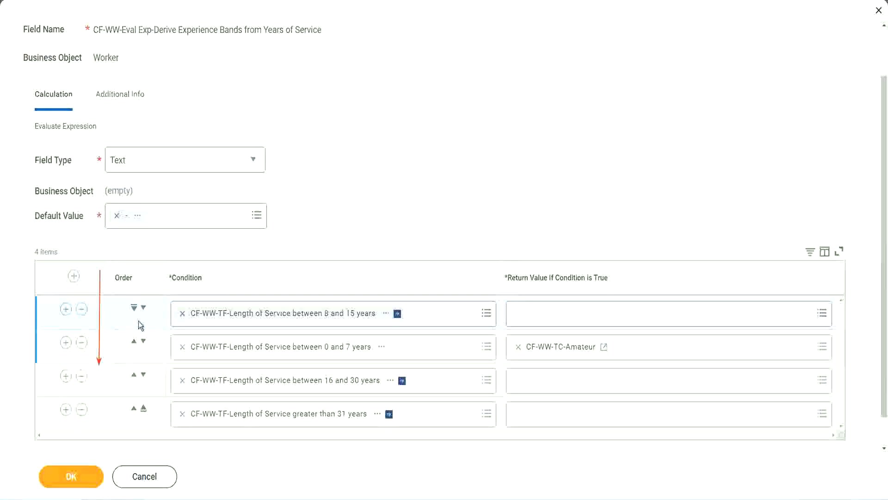
{"action": "left_click", "coordinate": [143, 309]}
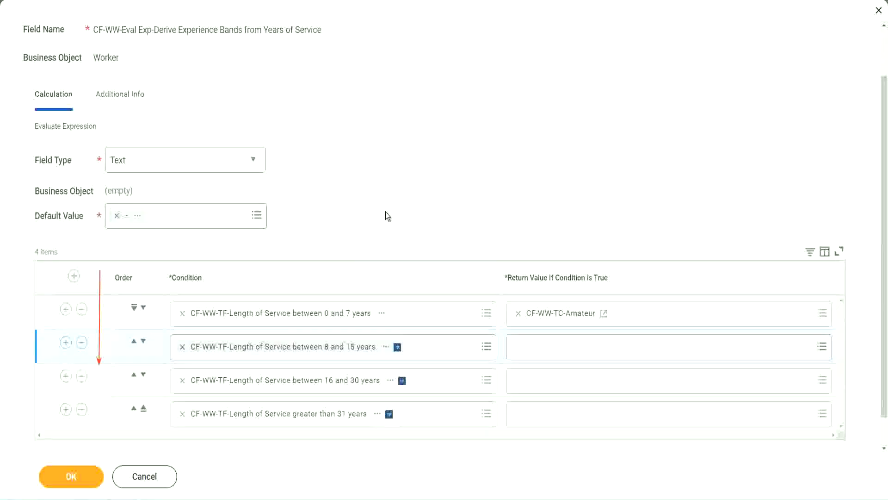
{"action": "left_click", "coordinate": [133, 344]}
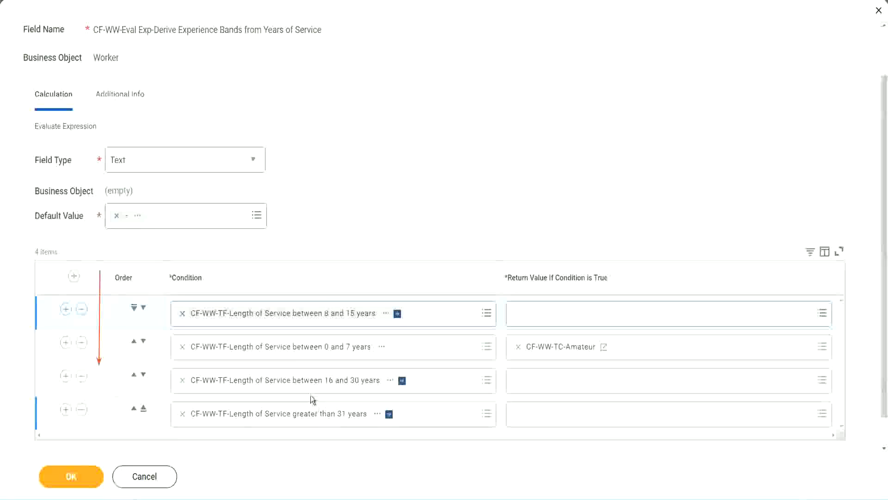
Step: Copy the CF-WW-TC-Amateur text and start a calculated field named CF-WW-TC-Experienced as the return value of the 8 to 15 years row
{"action": "right_click", "coordinate": [562, 354]}
{"action": "left_click", "coordinate": [584, 400]}
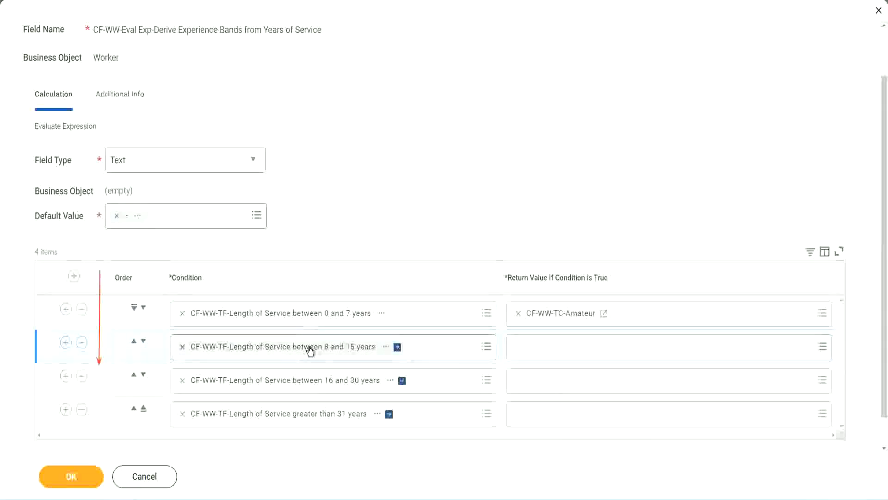
{"action": "left_click", "coordinate": [520, 349]}
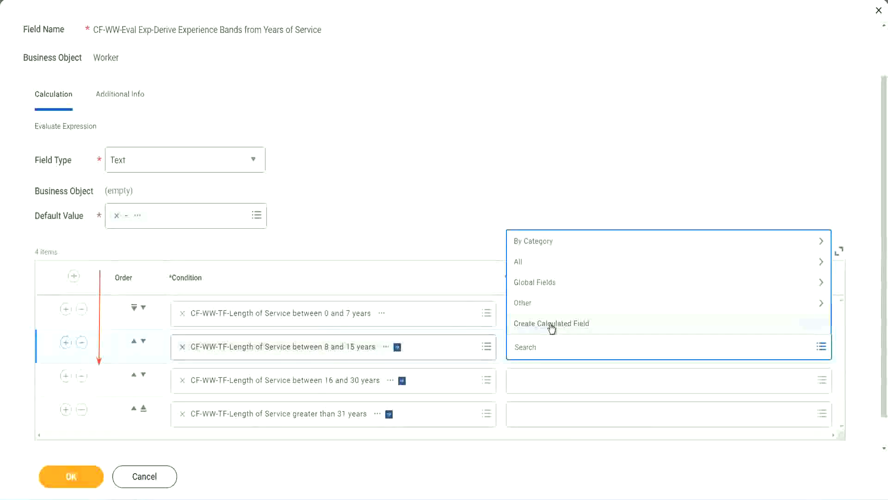
{"action": "left_click", "coordinate": [552, 324]}
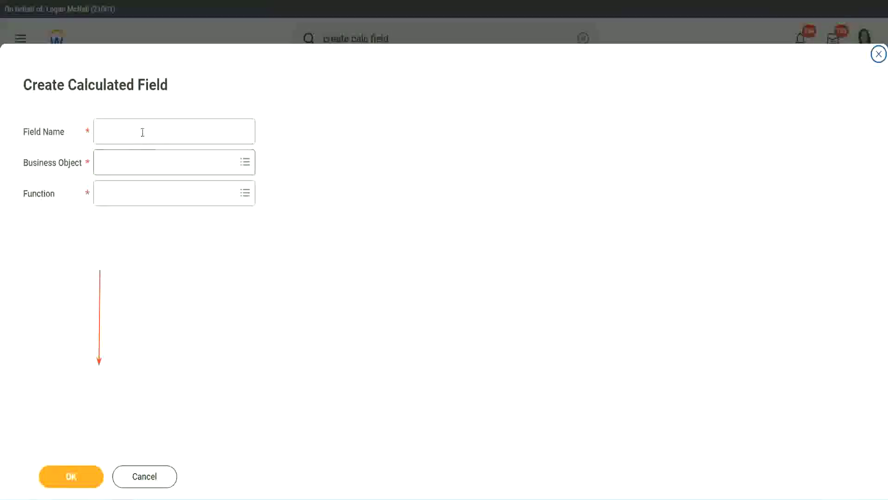
{"action": "left_click", "coordinate": [141, 131]}
{"action": "key", "text": "ctrl+v"}
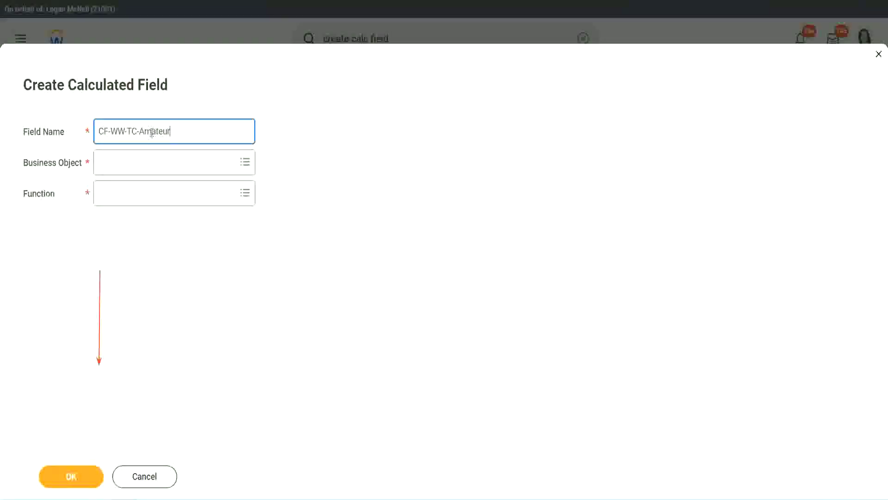
{"action": "double_click", "coordinate": [152, 132]}
{"action": "type", "text": "Expe"}
{"action": "type", "text": "rienced"}
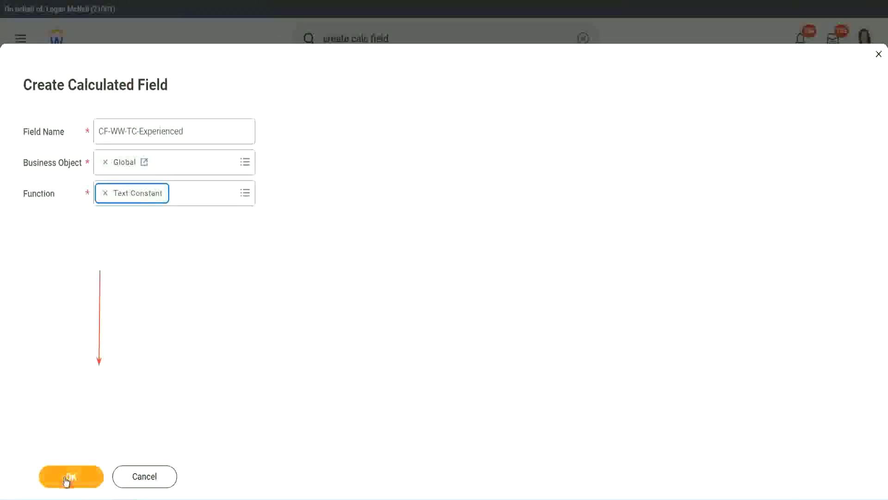
Step: Continue with the Global Text Constant field, enter Experienced as its text constant and save it as the 8 to 15 years return value
{"action": "left_click", "coordinate": [71, 476]}
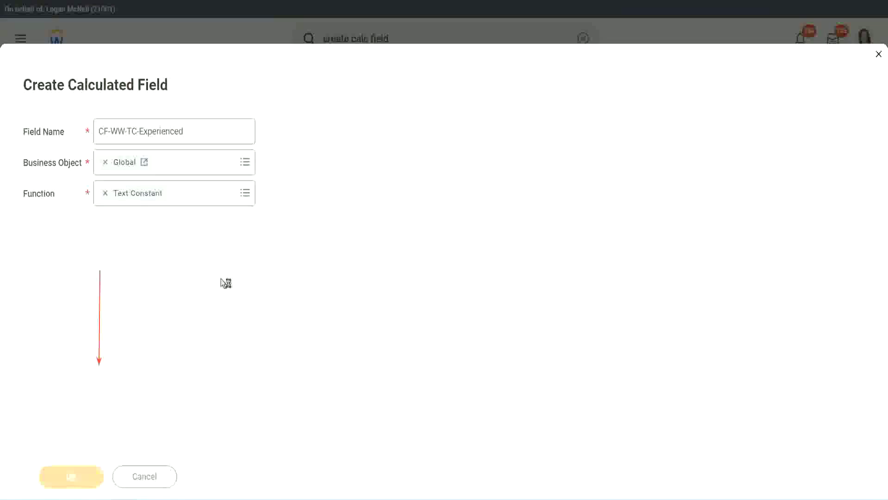
{"action": "left_click", "coordinate": [136, 261]}
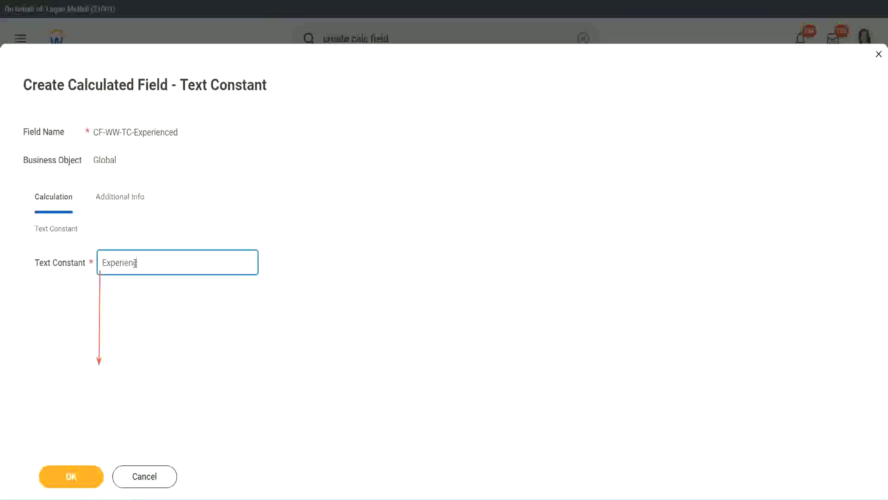
{"action": "left_click", "coordinate": [73, 474]}
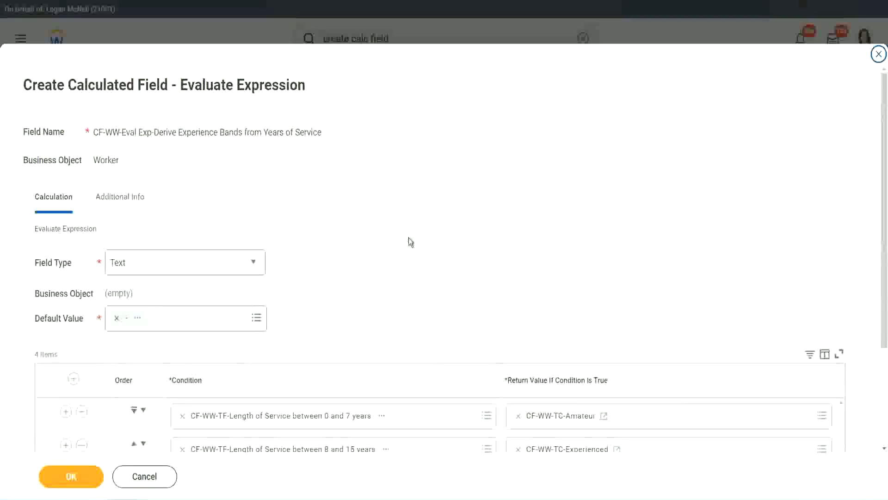
Step: Start a new calculated field as the return value of the 16 to 30 years row, using CF-WW-TC-Amateur as the starting name
{"action": "scroll", "coordinate": [409, 238], "scroll_direction": "down", "scroll_amount": 2}
{"action": "left_click", "coordinate": [553, 348]}
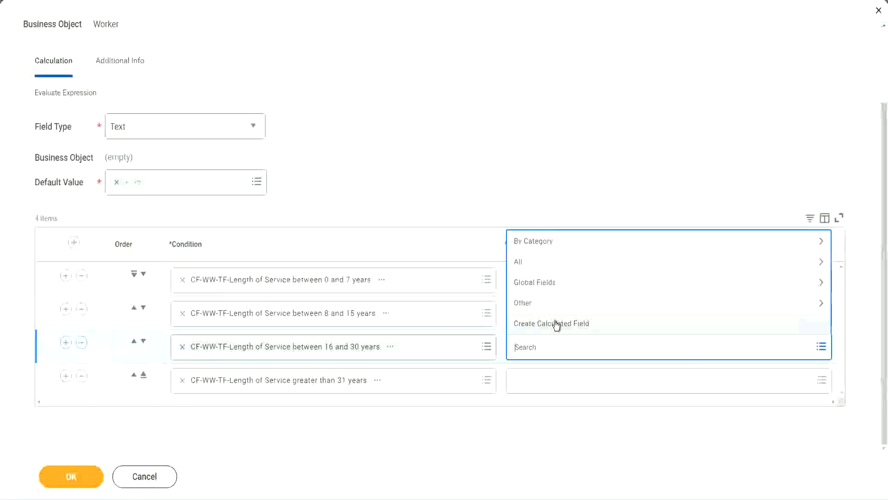
{"action": "key", "text": "Escape"}
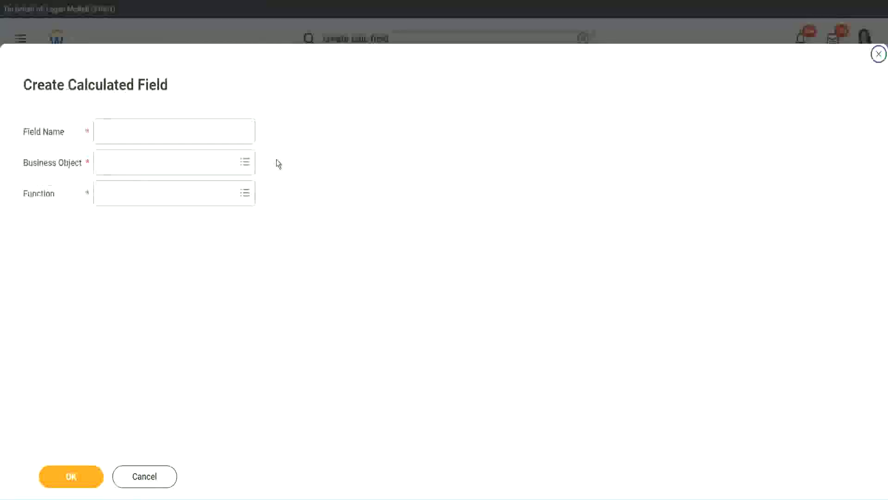
{"action": "left_click", "coordinate": [187, 131]}
{"action": "type", "text": "CF-WW-TC-Amount"}
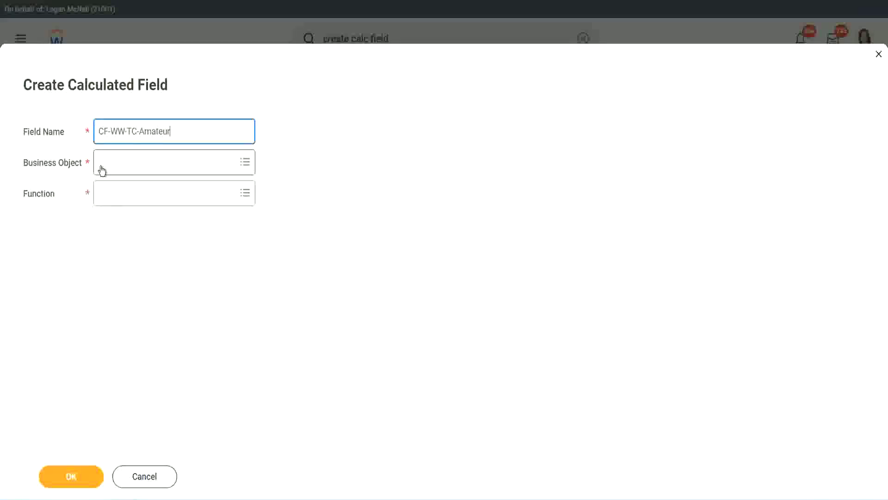
Step: Set the business object of the 16 to 30 years return value field to Global
{"action": "left_click", "coordinate": [101, 163]}
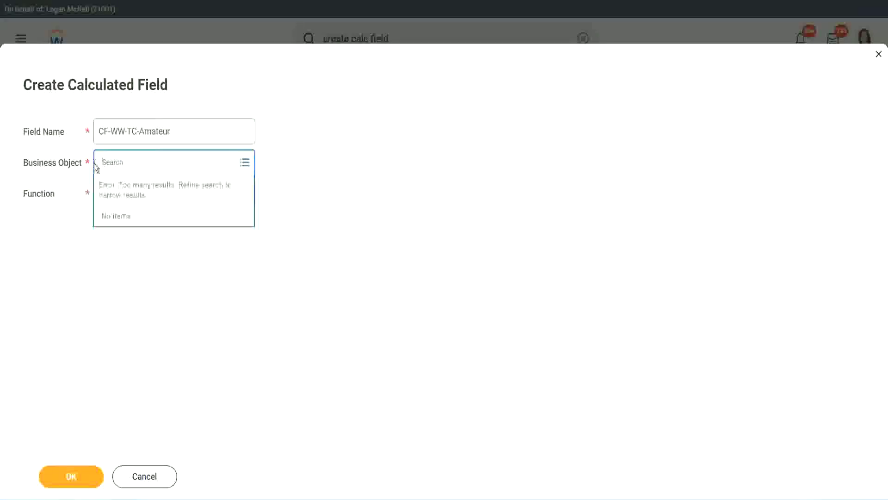
{"action": "type", "text": "global"}
{"action": "key", "text": "Return"}
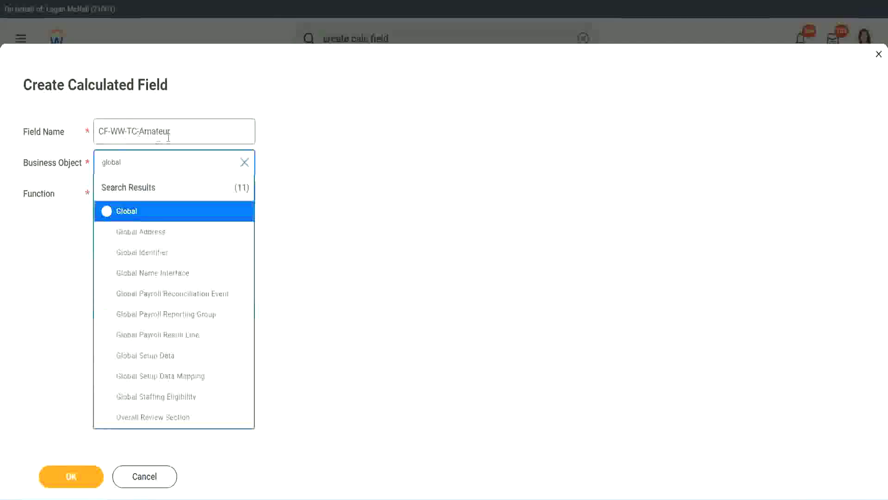
{"action": "left_click", "coordinate": [125, 212]}
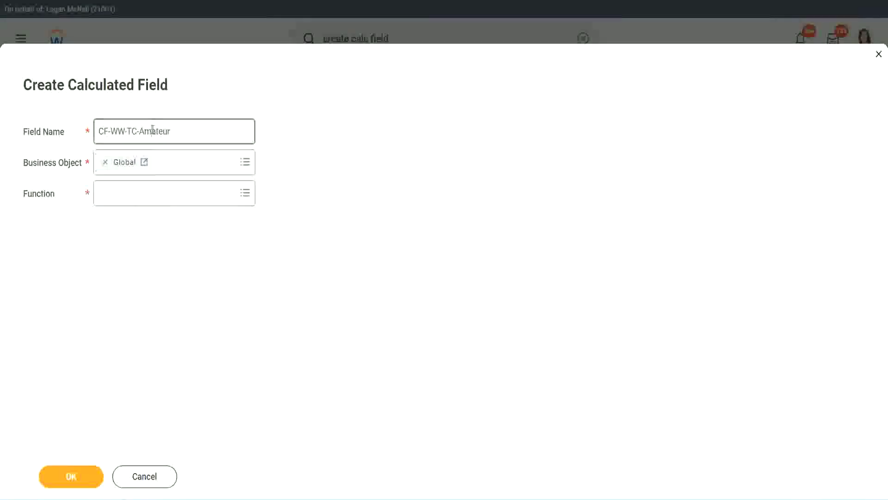
Step: Change the field name to CF-WW-TC-Senior, choose Text Constant as its function and continue to the calculation settings
{"action": "double_click", "coordinate": [162, 130]}
{"action": "type", "text": "Senior"}
{"action": "left_click", "coordinate": [141, 203]}
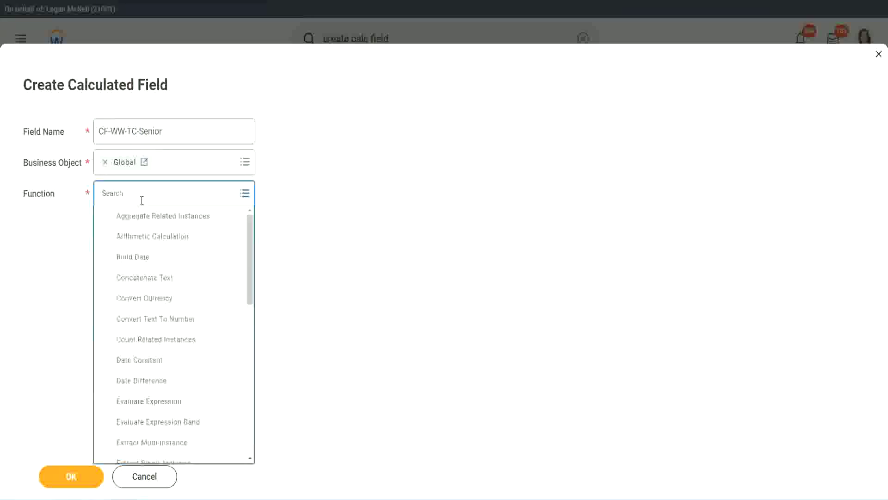
{"action": "type", "text": "tc"}
{"action": "left_click", "coordinate": [140, 236]}
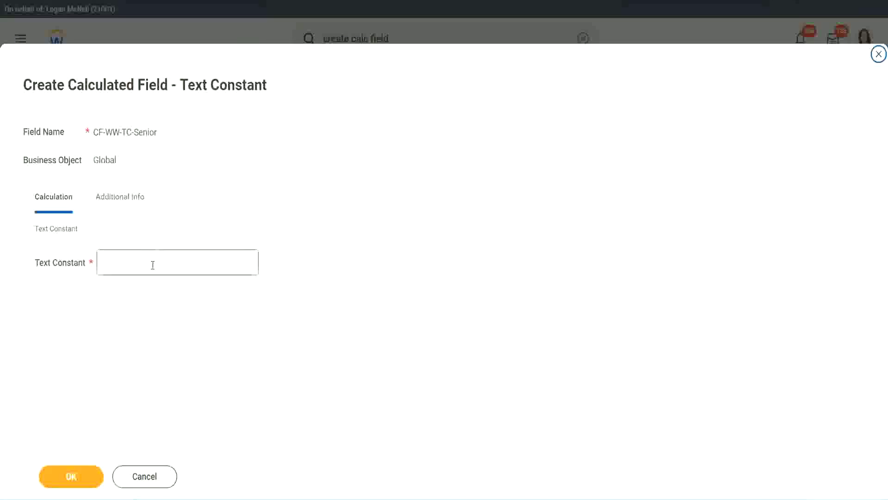
Step: Enter Senior as the text constant and save it as the return value of the 16 to 30 years row
{"action": "left_click", "coordinate": [153, 265]}
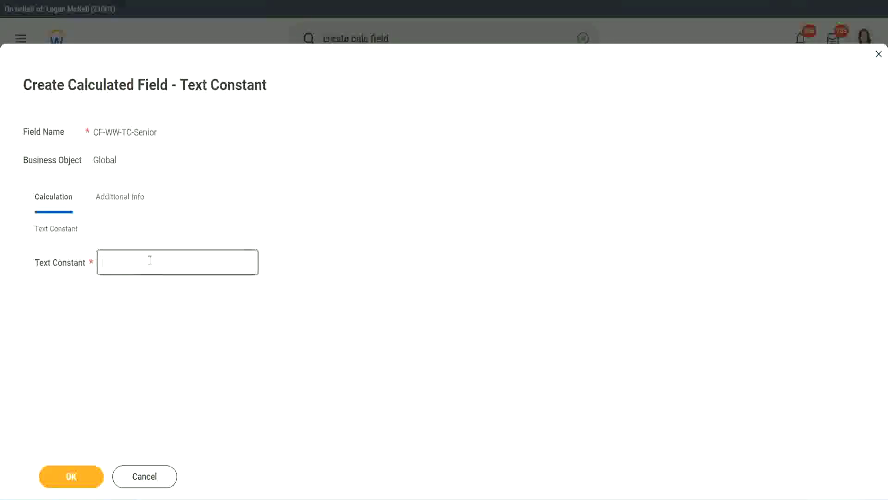
{"action": "type", "text": "Senior"}
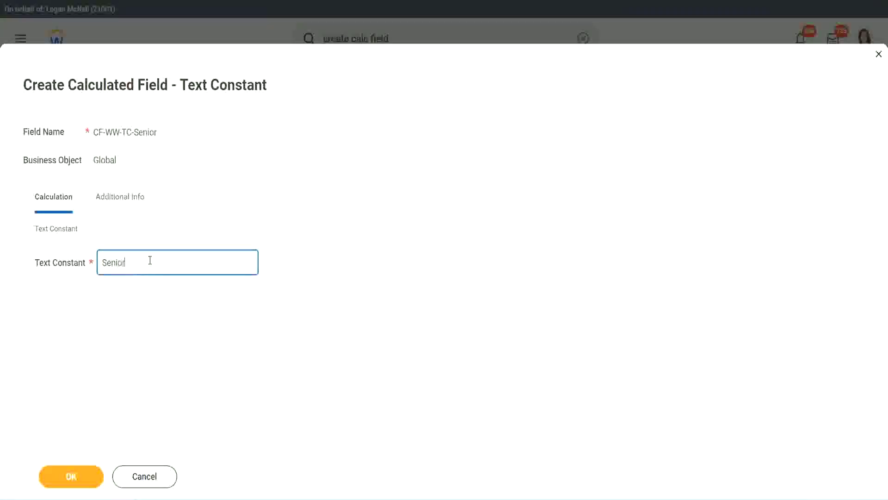
{"action": "left_click", "coordinate": [88, 483]}
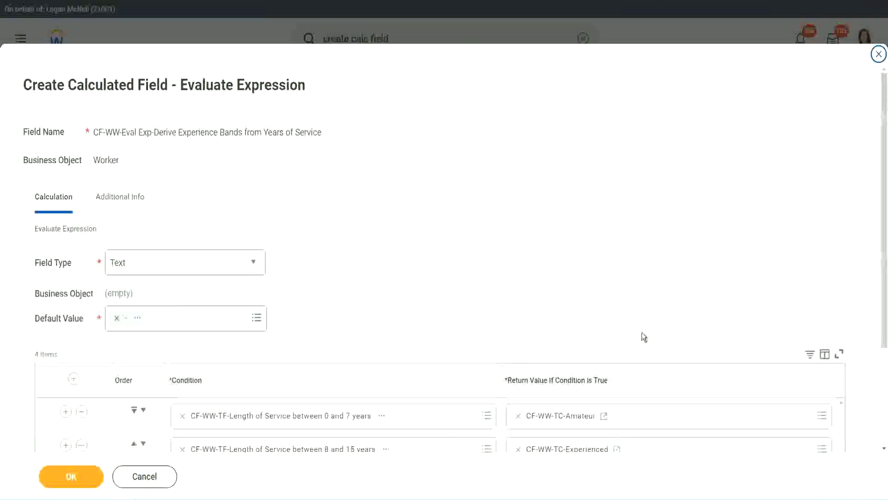
{"action": "scroll", "coordinate": [642, 337], "scroll_direction": "down", "scroll_amount": 3}
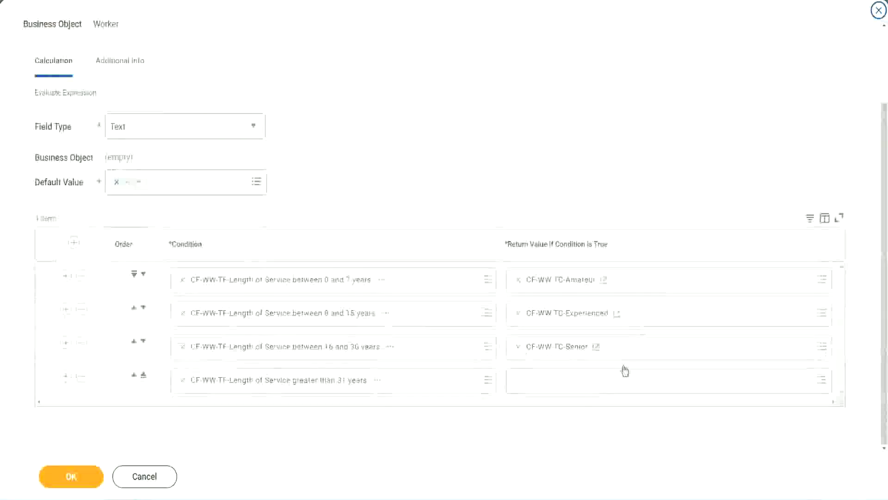
Step: Start a new calculated field as the return value of the greater than 31 years row and name it CF-WW-TC-Legend
{"action": "right_click", "coordinate": [540, 348]}
{"action": "left_click", "coordinate": [560, 398]}
{"action": "left_click", "coordinate": [541, 387]}
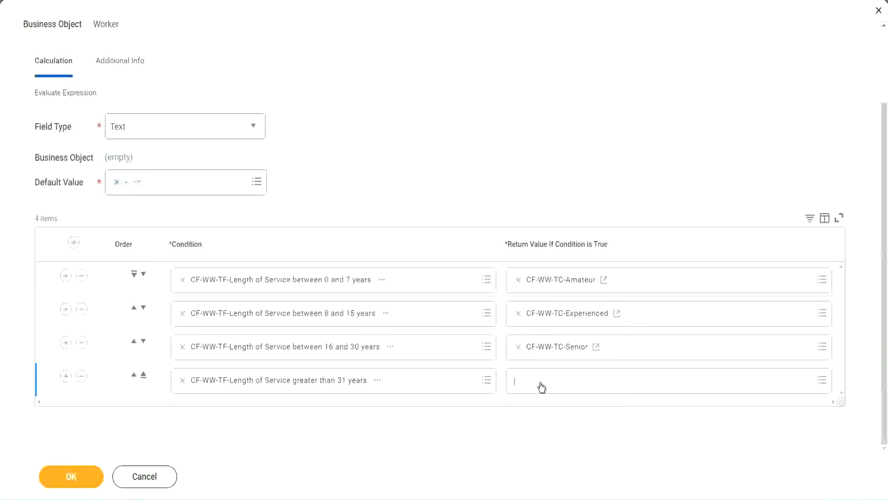
{"action": "left_click", "coordinate": [549, 360]}
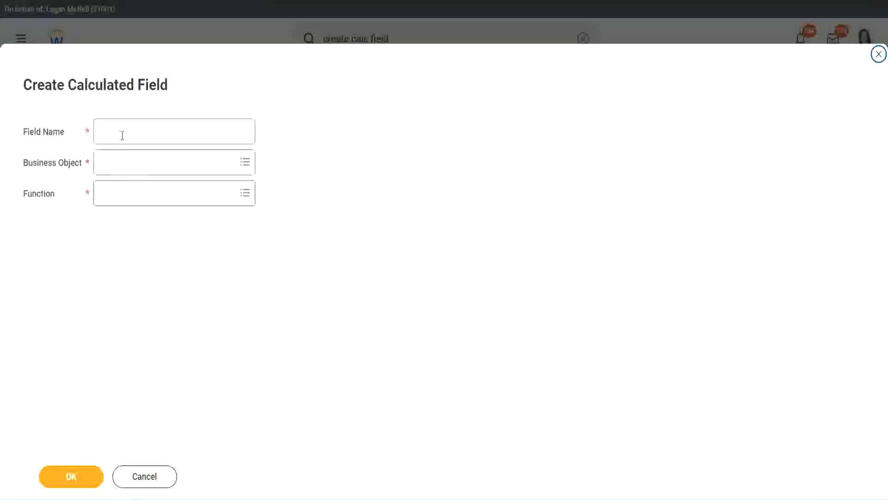
{"action": "left_click", "coordinate": [123, 134]}
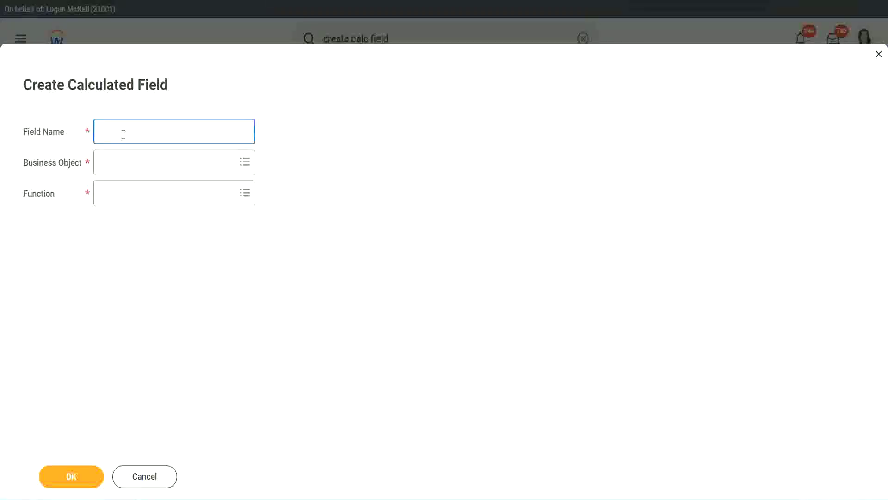
{"action": "type", "text": "CF-WW-TC-Senior"}
{"action": "key", "text": "ctrl+shift+Left"}
{"action": "type", "text": "Le"}
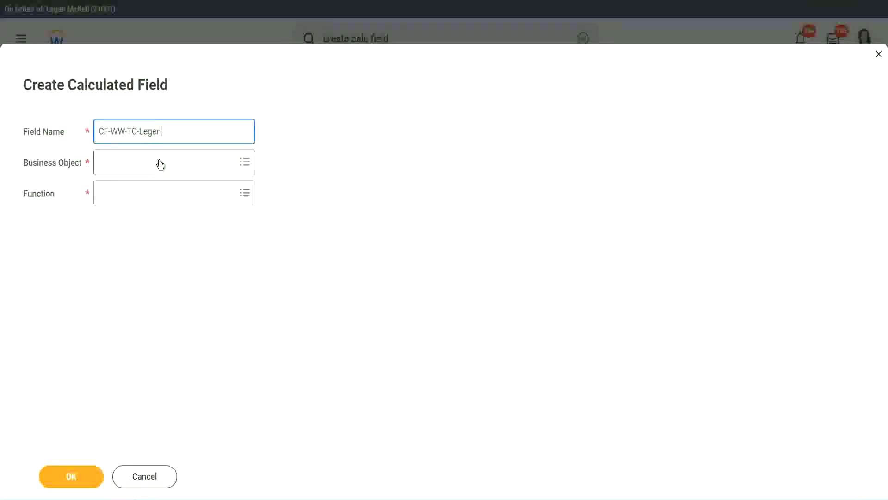
Step: Set the Legend field's business object to Global, choose Text Constant as its function and continue to the calculation settings
{"action": "left_click", "coordinate": [125, 169]}
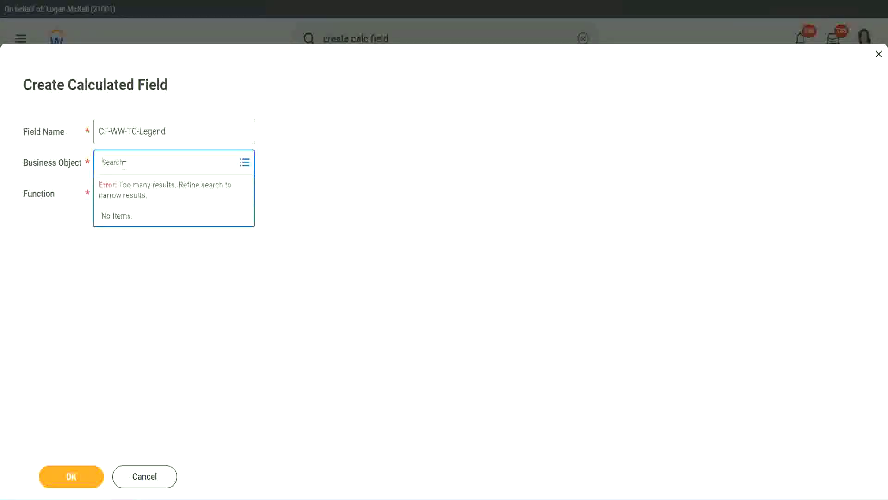
{"action": "type", "text": "Global"}
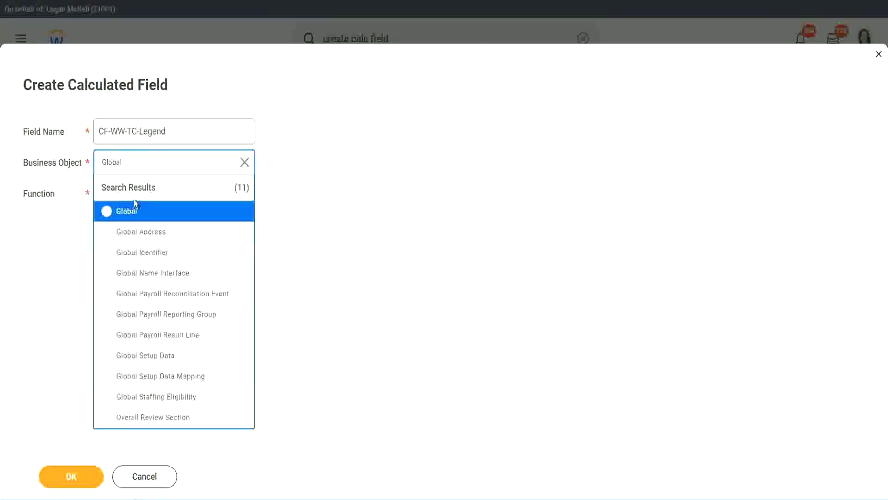
{"action": "left_click", "coordinate": [131, 212]}
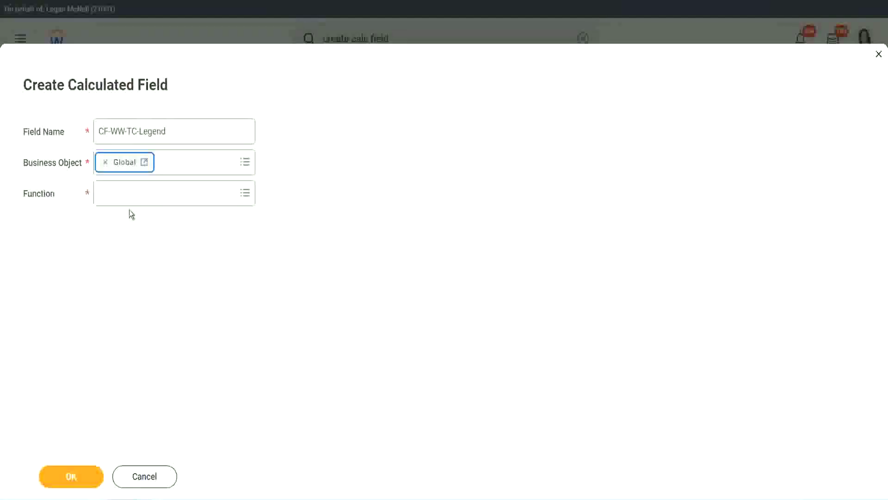
{"action": "left_click", "coordinate": [127, 192]}
{"action": "type", "text": "tc"}
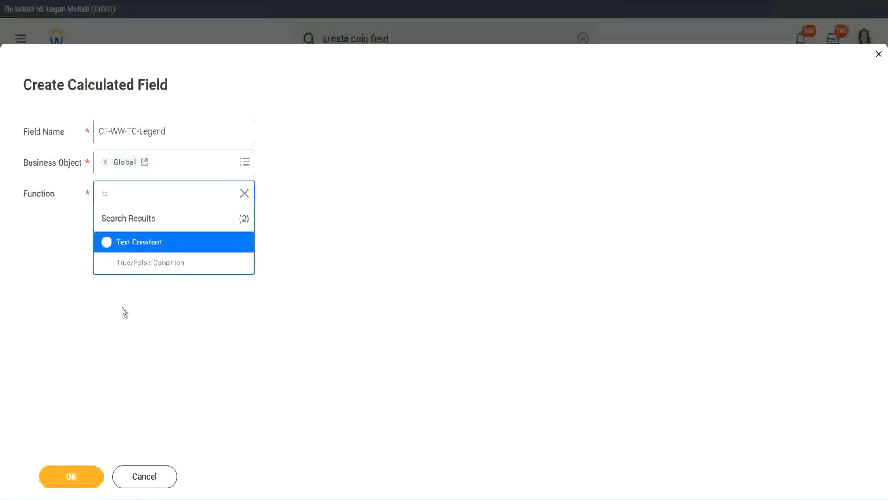
{"action": "left_click", "coordinate": [171, 243]}
{"action": "left_click", "coordinate": [63, 477]}
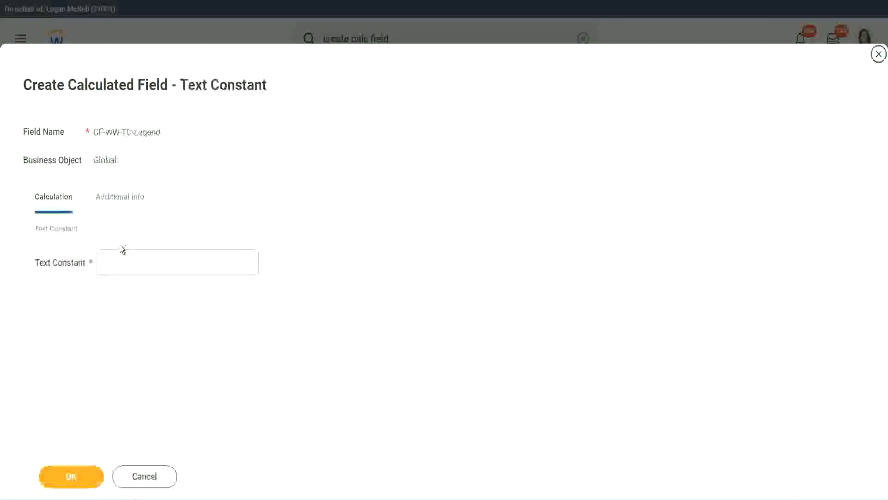
Step: Enter Legend as the text constant and save it as the return value of the greater than 31 years row
{"action": "left_click", "coordinate": [115, 263]}
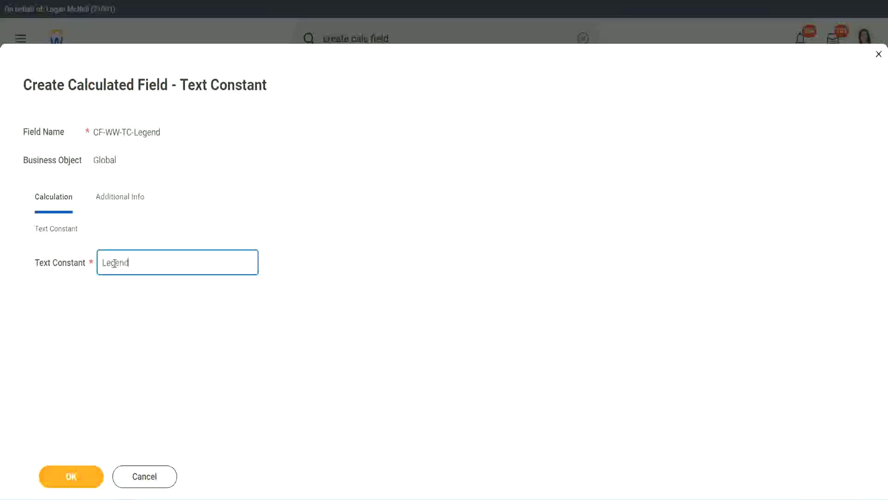
{"action": "left_click", "coordinate": [77, 479]}
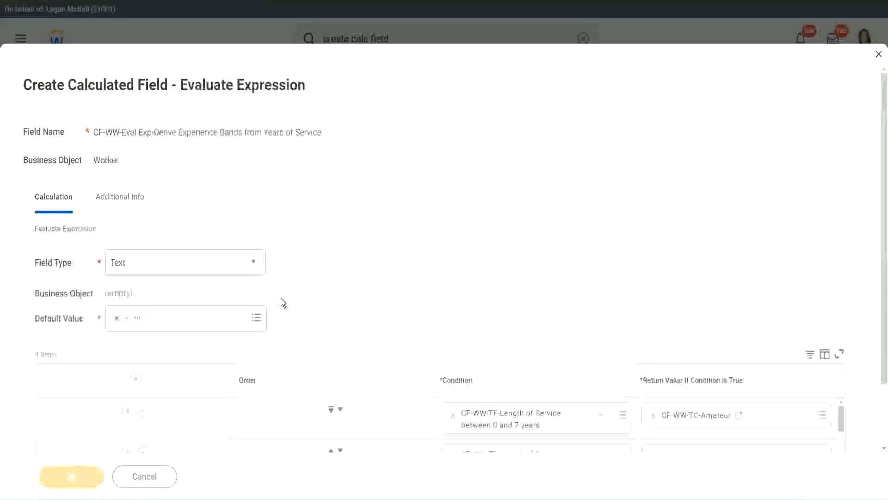
{"action": "scroll", "coordinate": [470, 247], "scroll_direction": "down", "scroll_amount": 3}
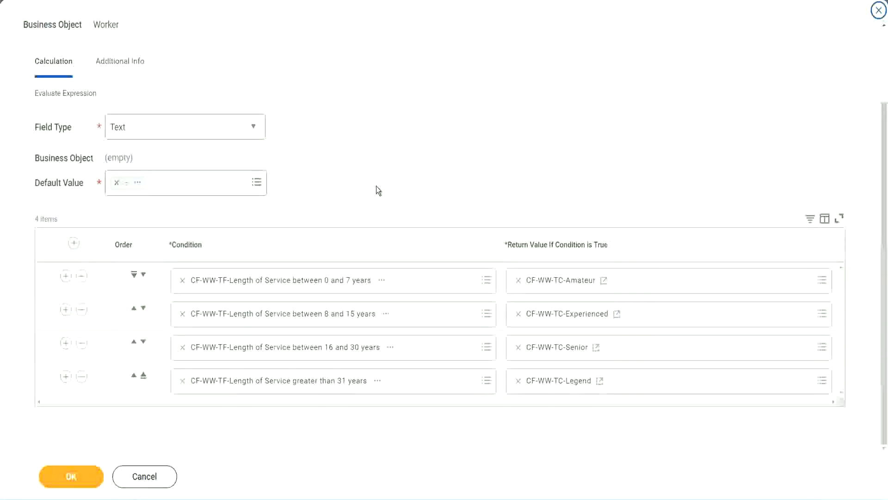
Step: Review the field type, conditions and return values, and save the Evaluate Expression calculated field
{"action": "scroll", "coordinate": [376, 186], "scroll_direction": "up", "scroll_amount": 2}
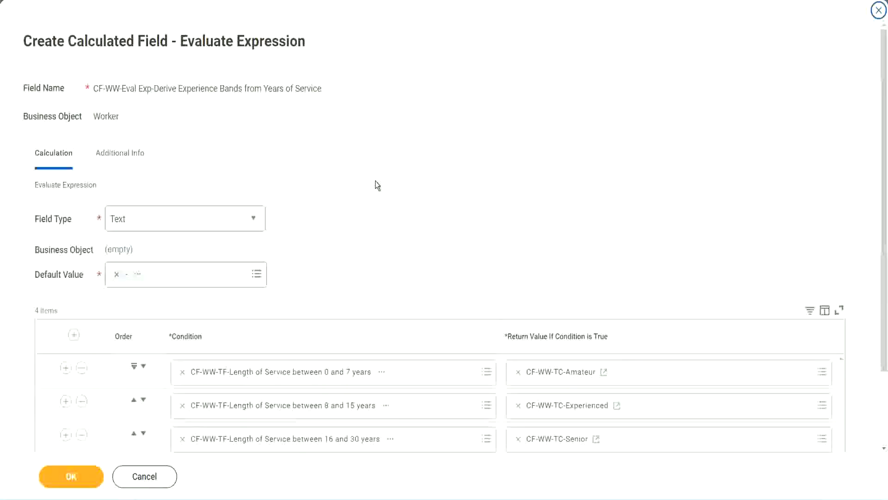
{"action": "scroll", "coordinate": [376, 184], "scroll_direction": "down", "scroll_amount": 2}
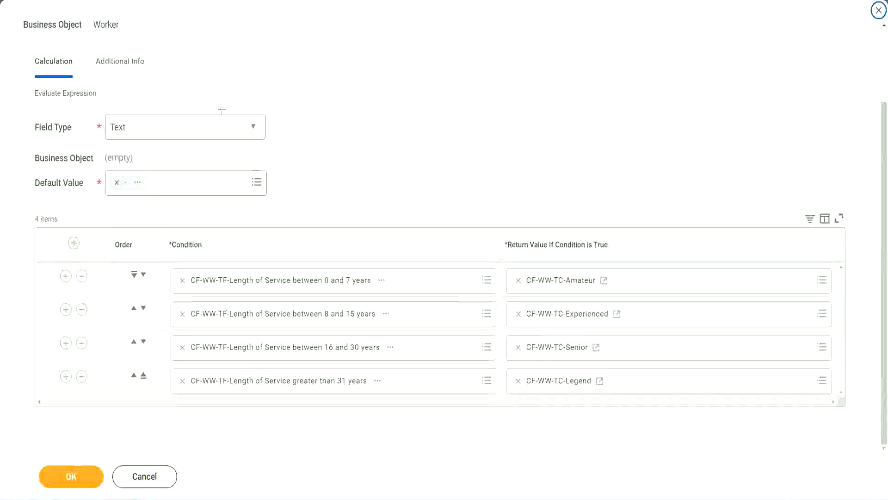
{"action": "left_click_drag", "start_coordinate": [569, 131], "coordinate": [576, 215]}
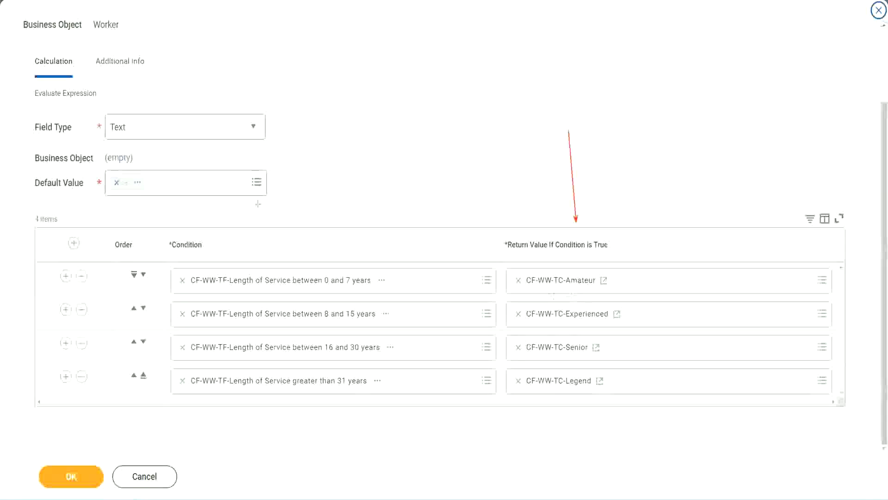
{"action": "left_click_drag", "start_coordinate": [110, 80], "coordinate": [111, 93]}
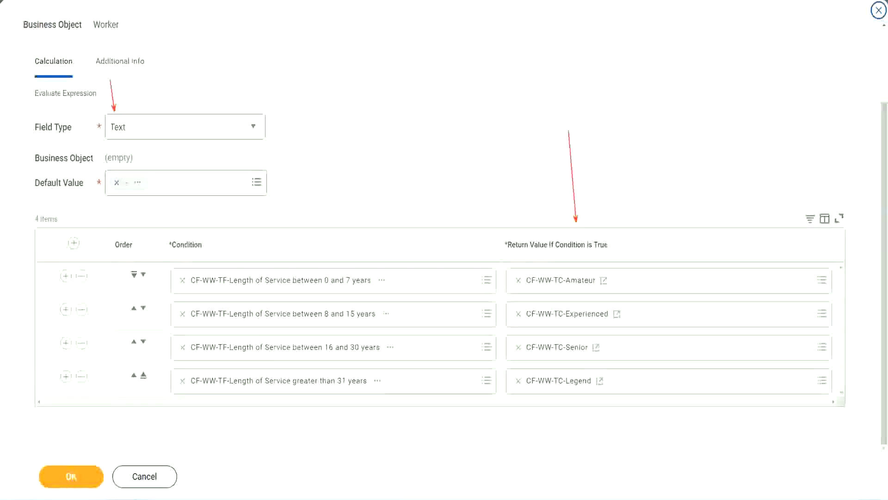
{"action": "left_click", "coordinate": [77, 474]}
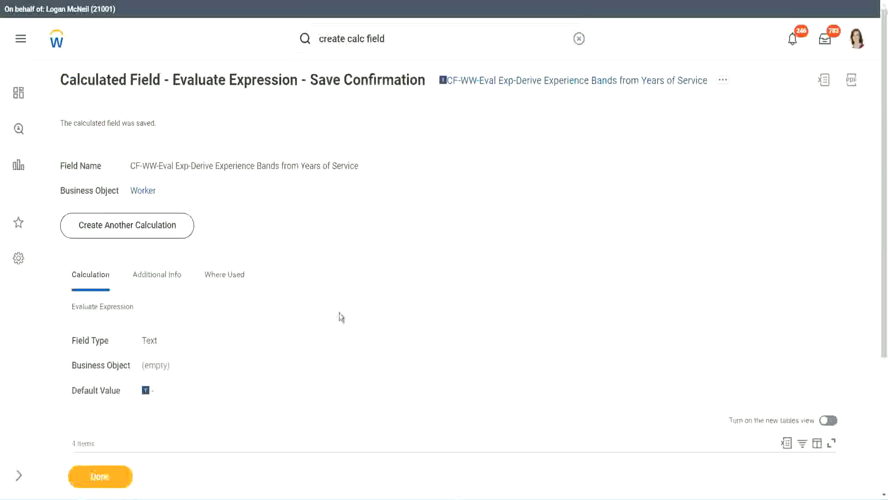
Step: Check the saved conditions and return values, and copy the name of the Evaluate Expression field
{"action": "scroll", "coordinate": [340, 317], "scroll_direction": "down", "scroll_amount": 5}
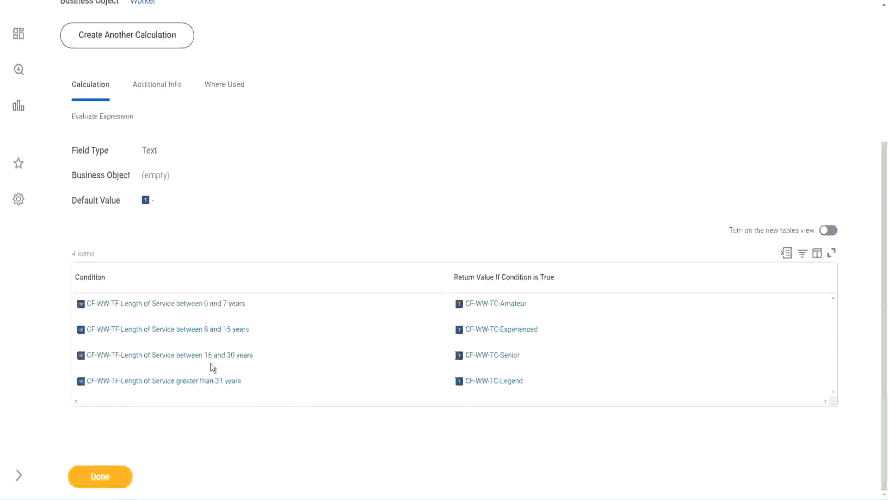
{"action": "scroll", "coordinate": [248, 279], "scroll_direction": "up", "scroll_amount": 5}
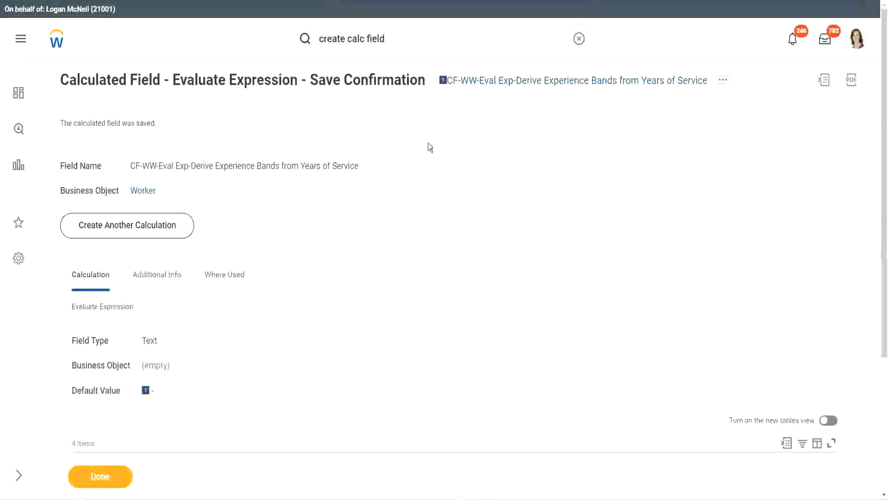
{"action": "right_click", "coordinate": [522, 86]}
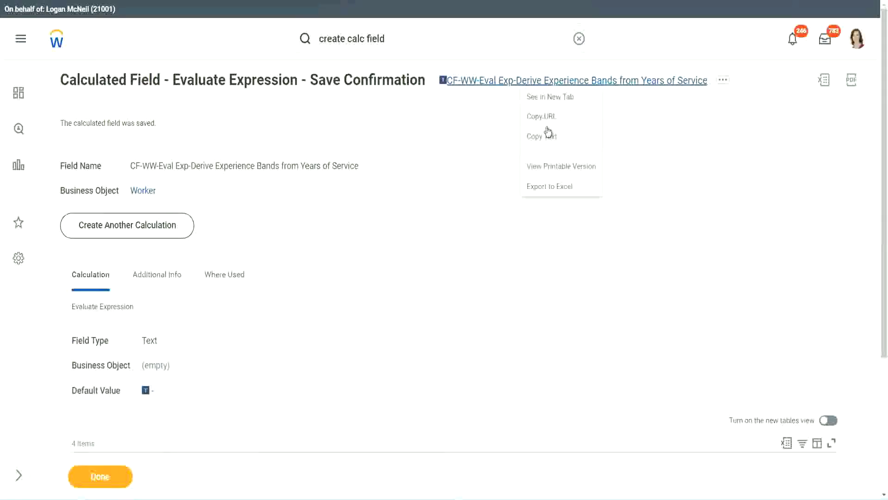
{"action": "left_click", "coordinate": [547, 145]}
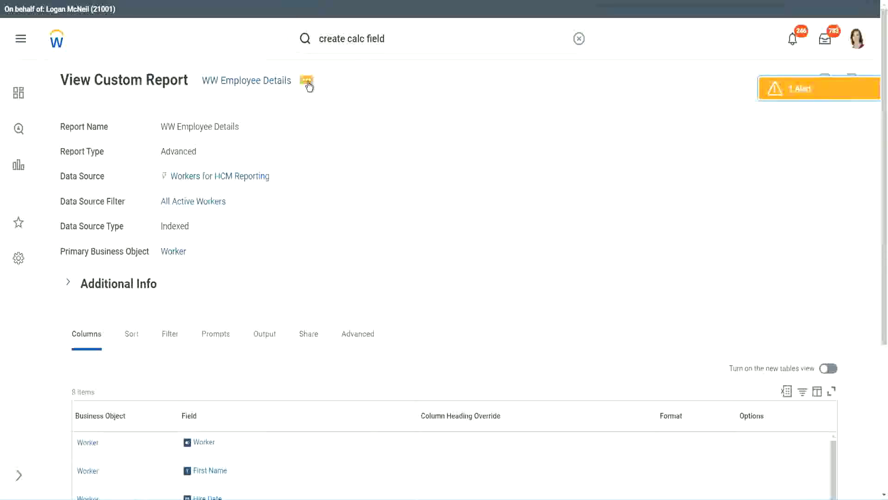
Step: Open the WW Employee Details custom report for editing
{"action": "left_click", "coordinate": [309, 83]}
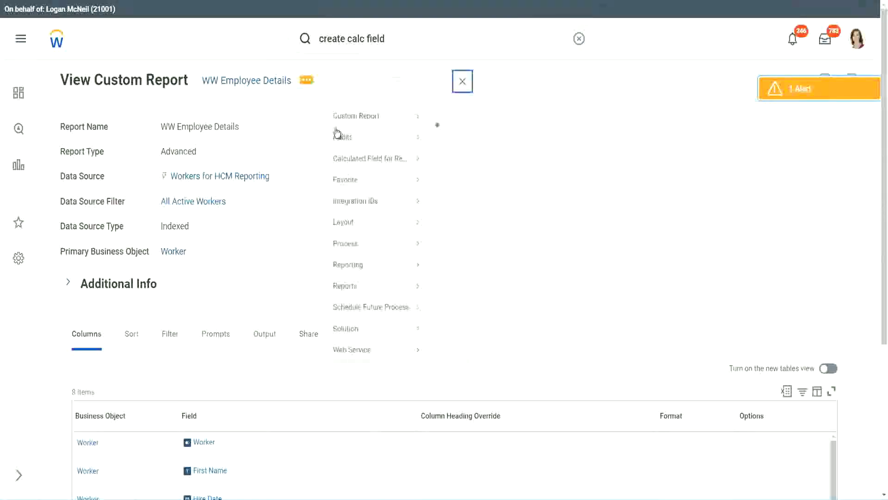
{"action": "mouse_move", "coordinate": [363, 133]}
{"action": "left_click", "coordinate": [453, 136]}
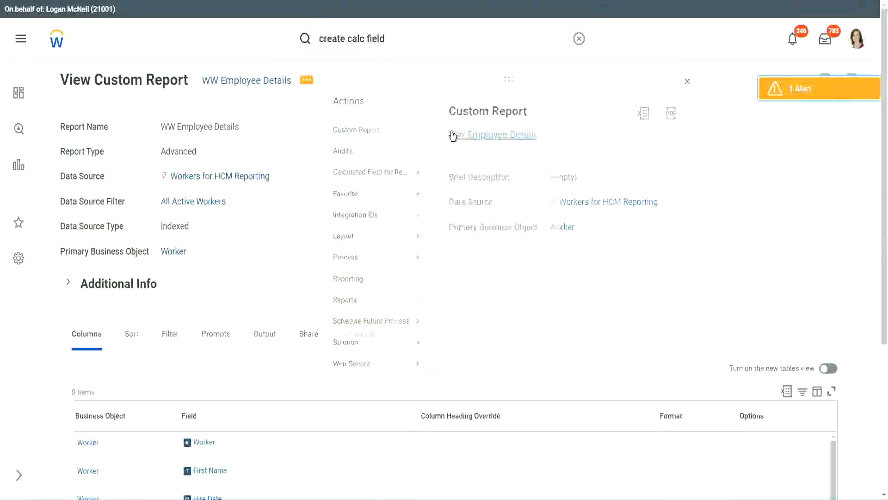
Step: Add an empty Worker row as the last report column and remove the CF-WW-Substring Text-Years from Length of Service column
{"action": "scroll", "coordinate": [323, 200], "scroll_direction": "down", "scroll_amount": 4}
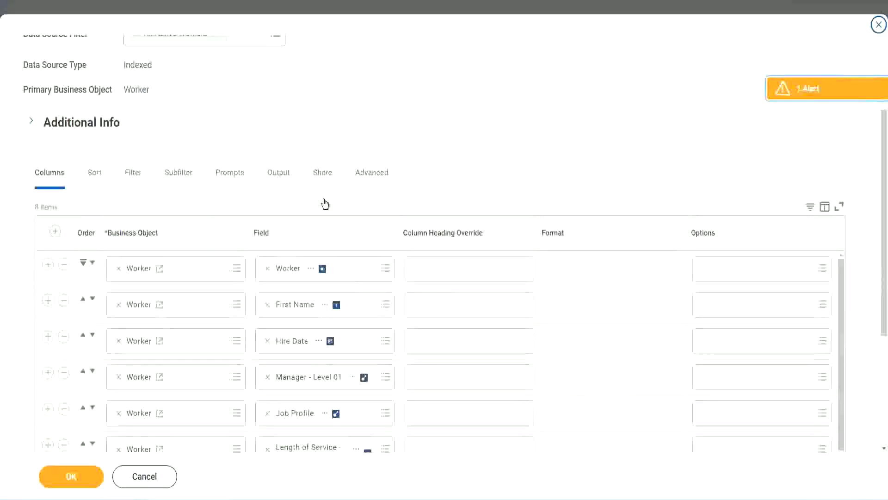
{"action": "scroll", "coordinate": [325, 213], "scroll_direction": "down", "scroll_amount": 2}
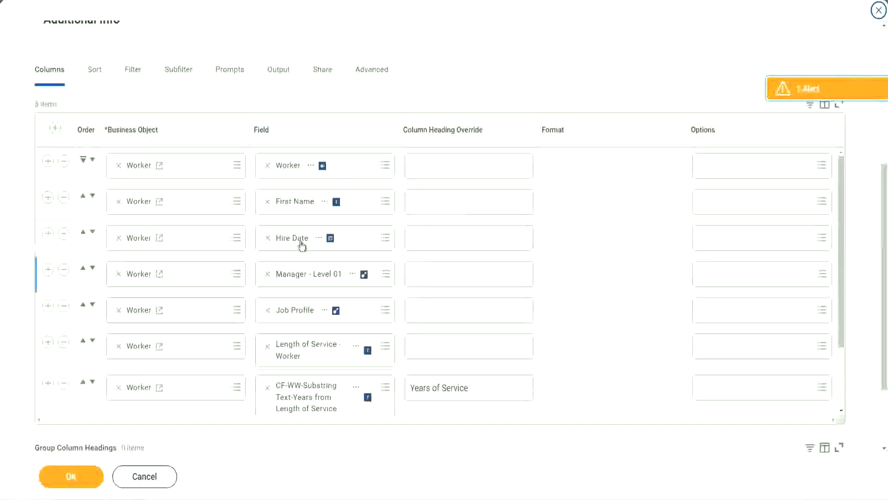
{"action": "left_click", "coordinate": [48, 384]}
{"action": "scroll", "coordinate": [312, 269], "scroll_direction": "down", "scroll_amount": 1}
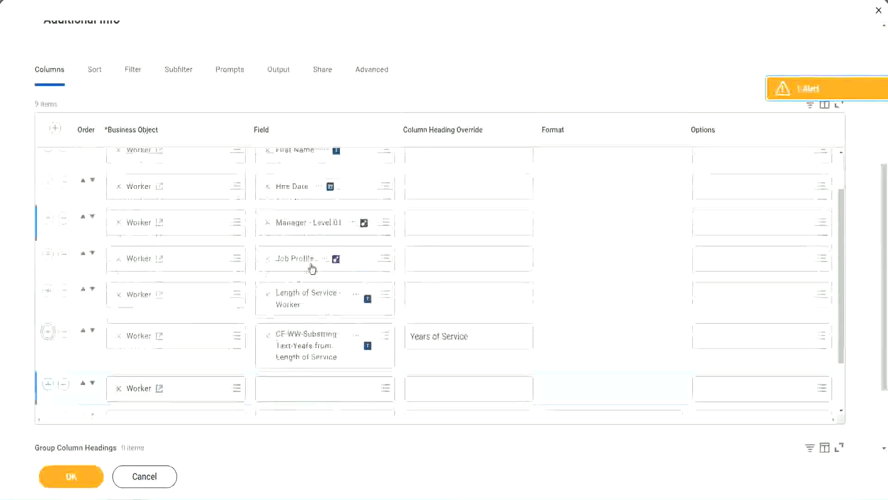
{"action": "scroll", "coordinate": [312, 268], "scroll_direction": "down", "scroll_amount": 4}
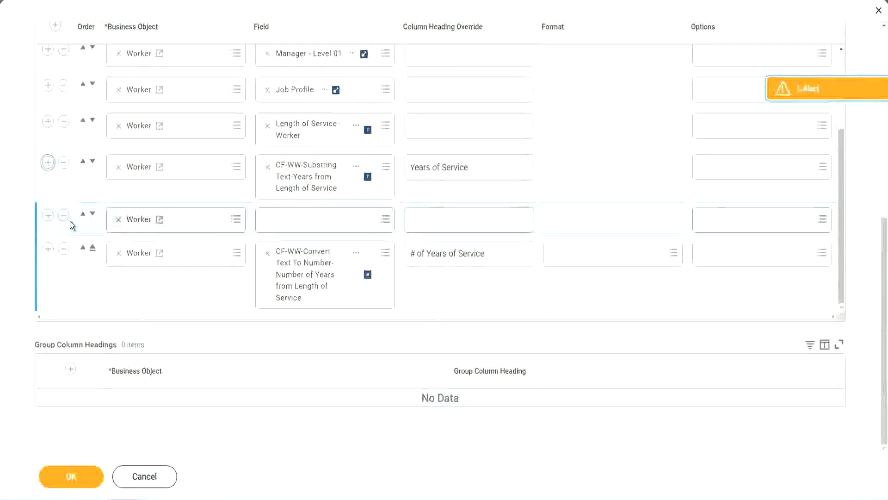
{"action": "left_click", "coordinate": [93, 214]}
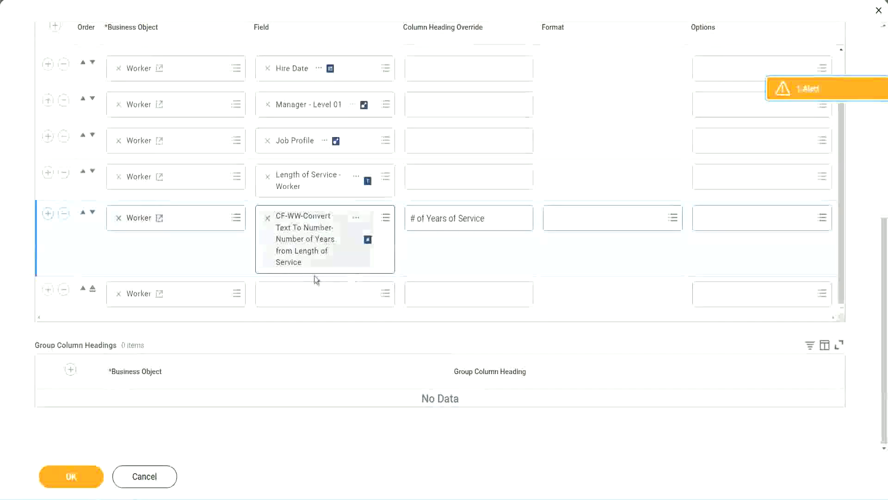
Step: Fill the new column with CF-WW-Eval Exp-Derive Experience Bands from Years of Service, override its heading as Experience Bands, and save the report
{"action": "left_click", "coordinate": [291, 296]}
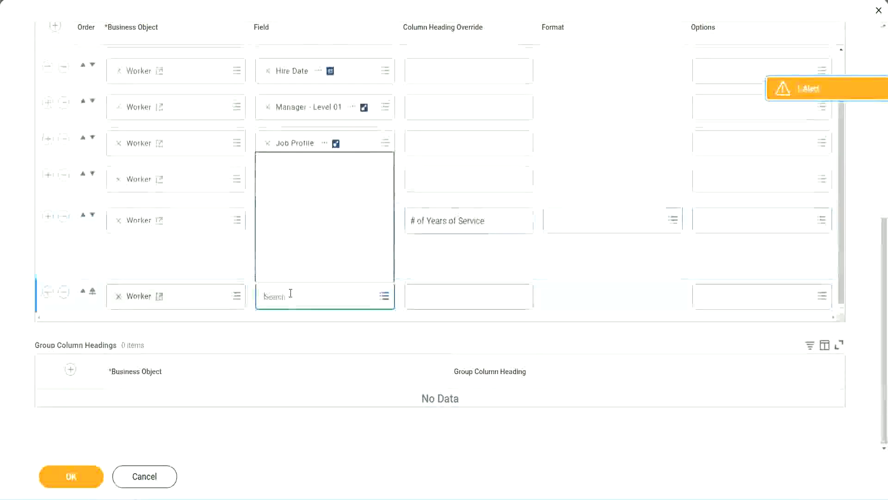
{"action": "key", "text": "ctrl+v"}
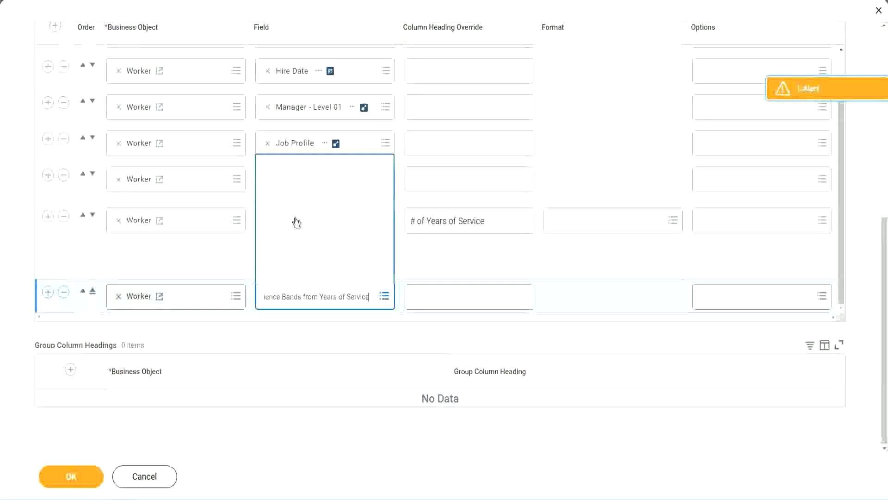
{"action": "left_click", "coordinate": [453, 266]}
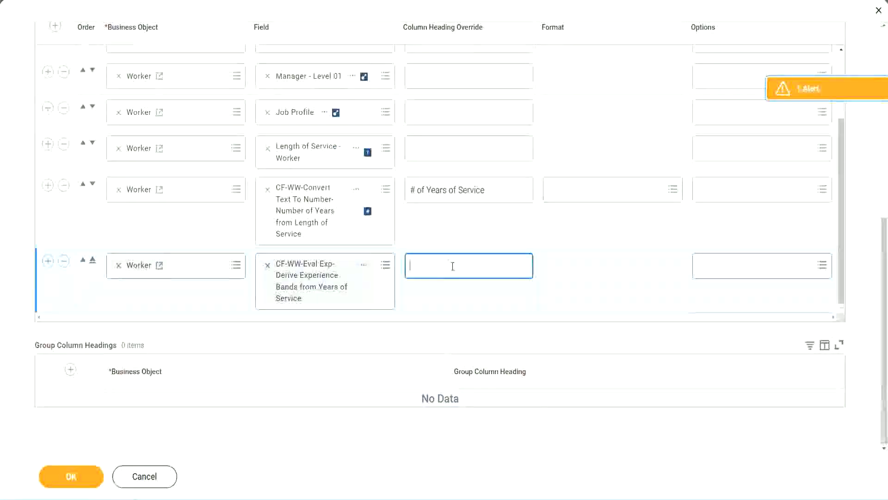
{"action": "type", "text": "Experience B"}
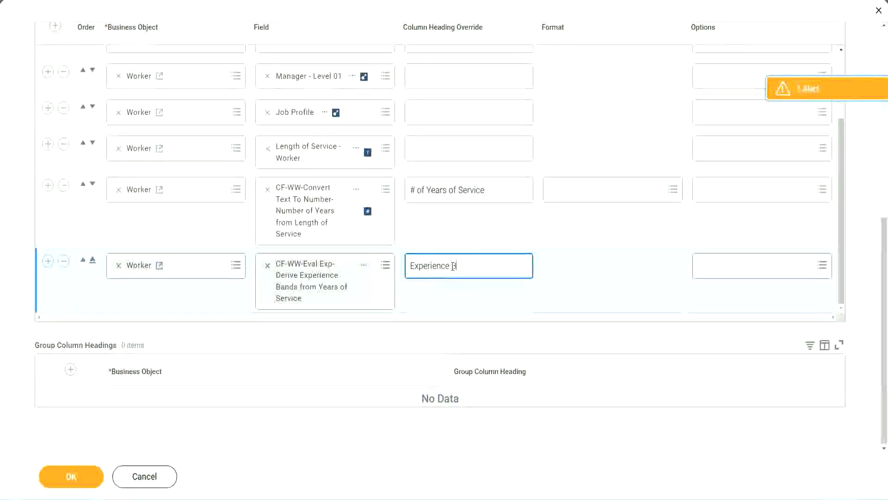
{"action": "type", "text": "ands"}
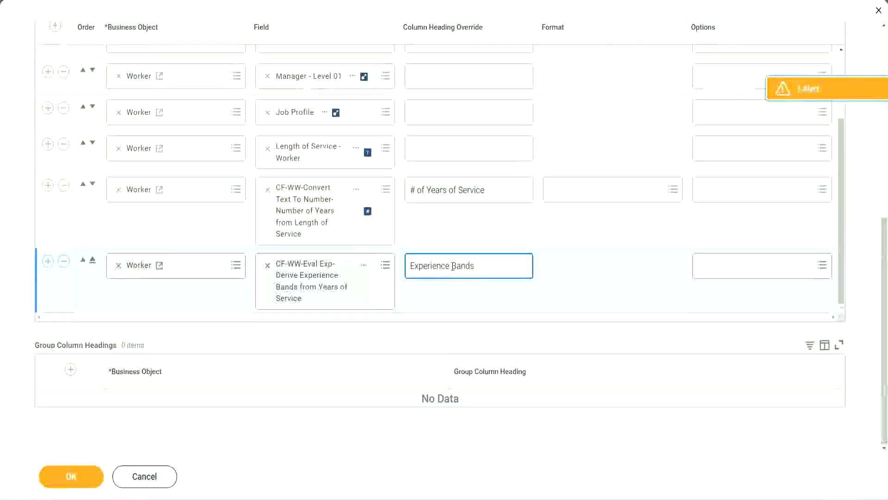
{"action": "left_click", "coordinate": [84, 479]}
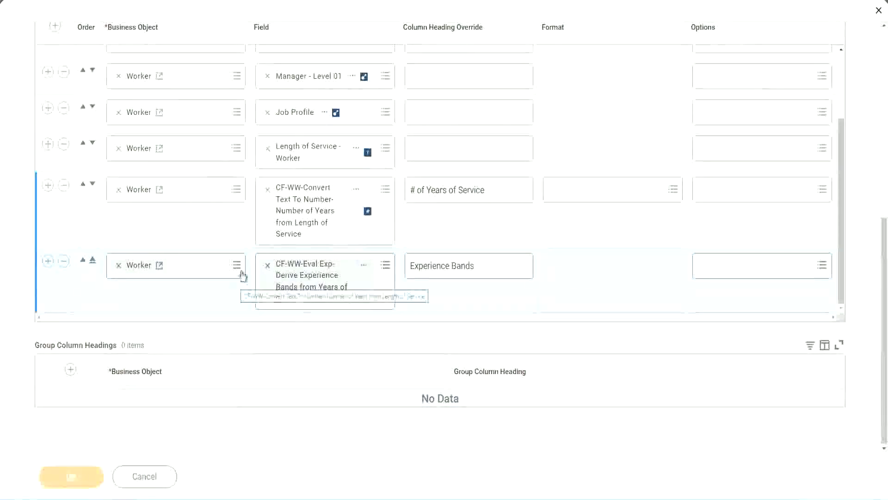
{"action": "scroll", "coordinate": [227, 346], "scroll_direction": "down", "scroll_amount": 5}
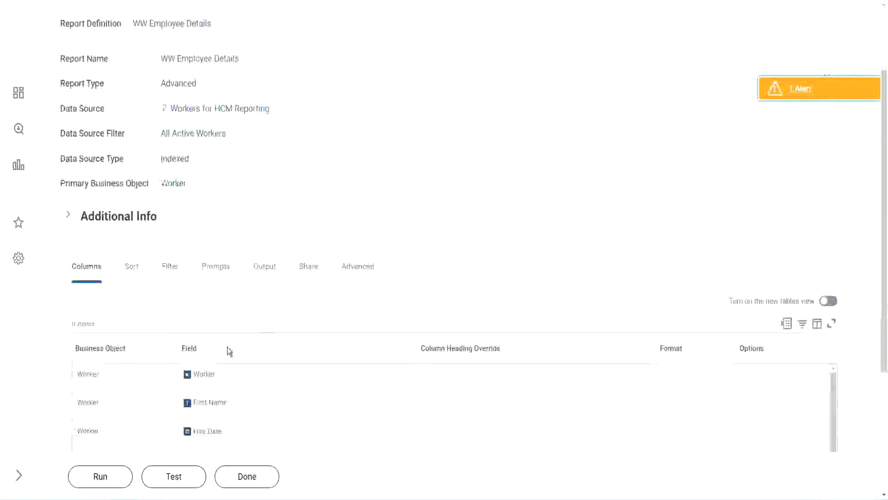
Step: Run the WW Employee Details report with all prompts left blank and check the first worker's # of Years of Service
{"action": "left_click", "coordinate": [100, 476]}
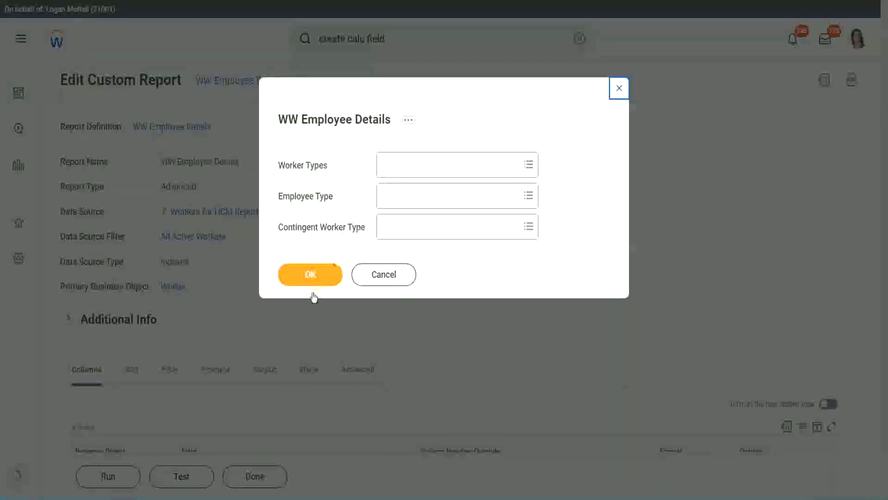
{"action": "left_click", "coordinate": [326, 266]}
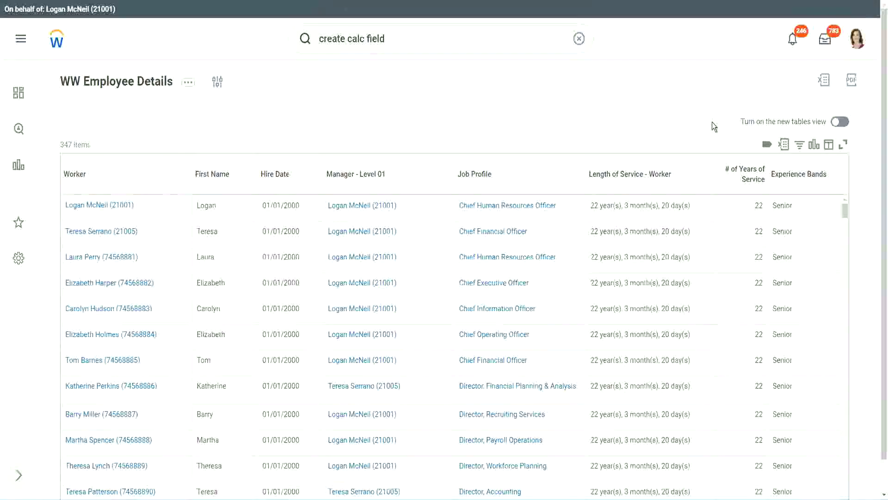
{"action": "scroll", "coordinate": [714, 125], "scroll_direction": "down", "scroll_amount": 1}
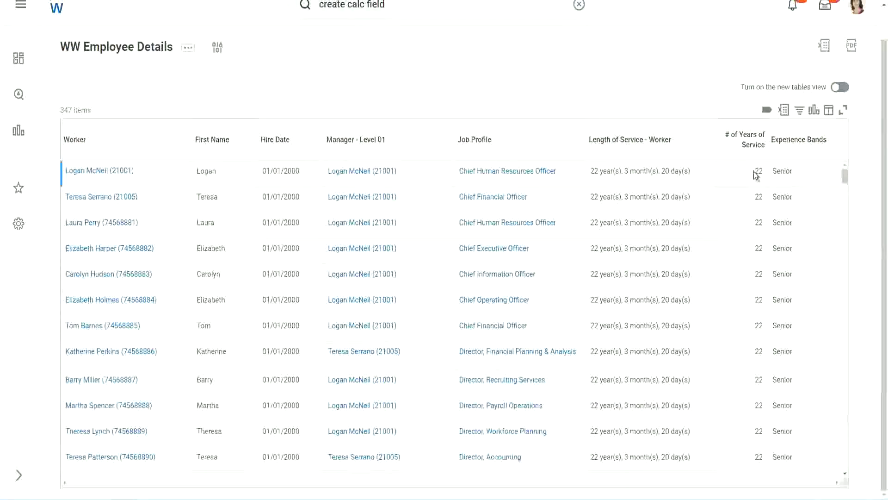
{"action": "left_click_drag", "start_coordinate": [754, 172], "coordinate": [764, 170]}
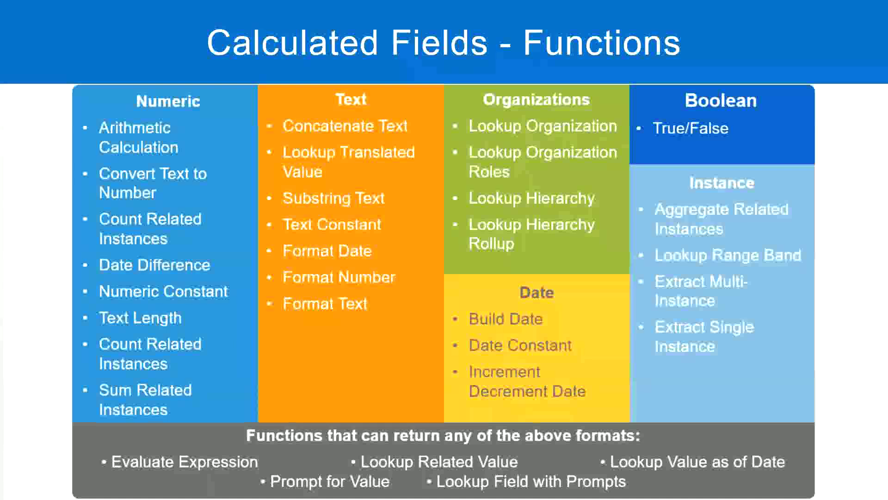
Step: Switch to the Notepad++ notes and look up the experience band defined for 16 - 30 years
{"action": "key", "text": "alt+Tab"}
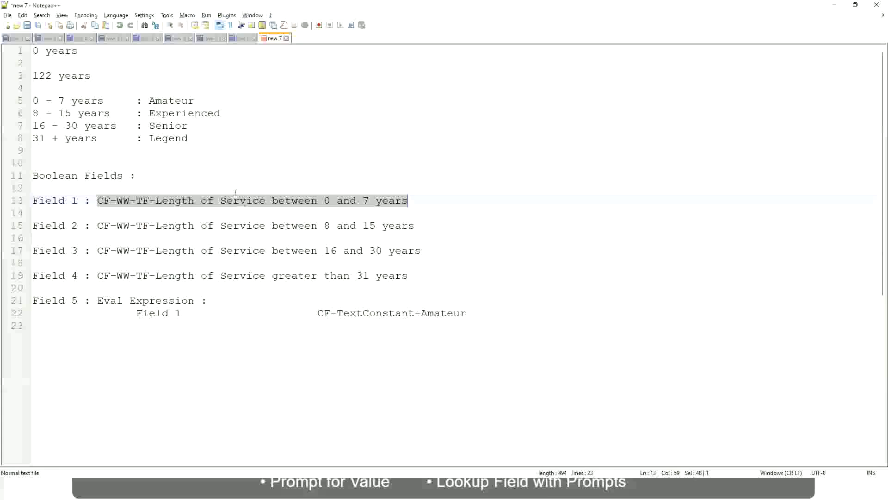
{"action": "left_click", "coordinate": [168, 162]}
{"action": "left_click", "coordinate": [154, 125]}
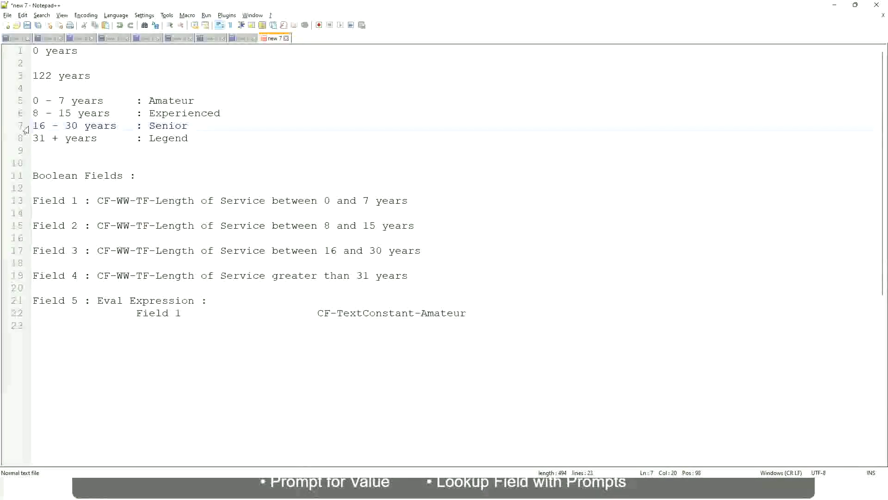
{"action": "left_click_drag", "start_coordinate": [33, 126], "coordinate": [84, 127]}
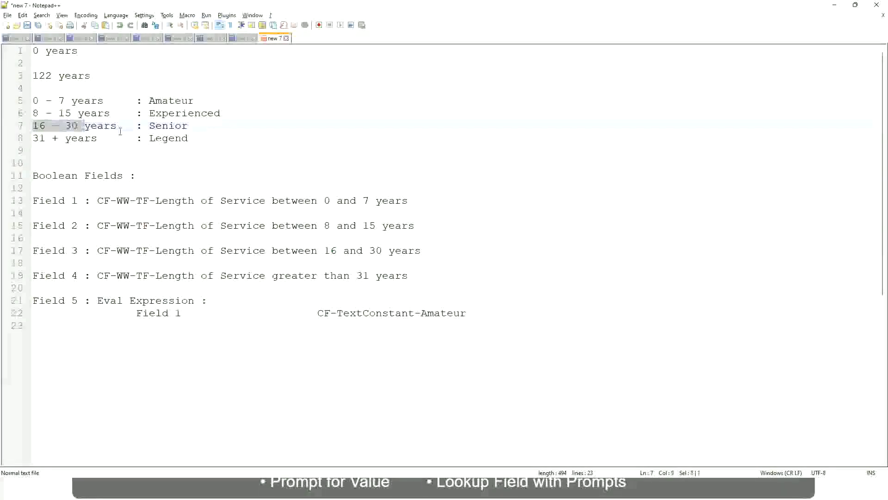
{"action": "double_click", "coordinate": [167, 126]}
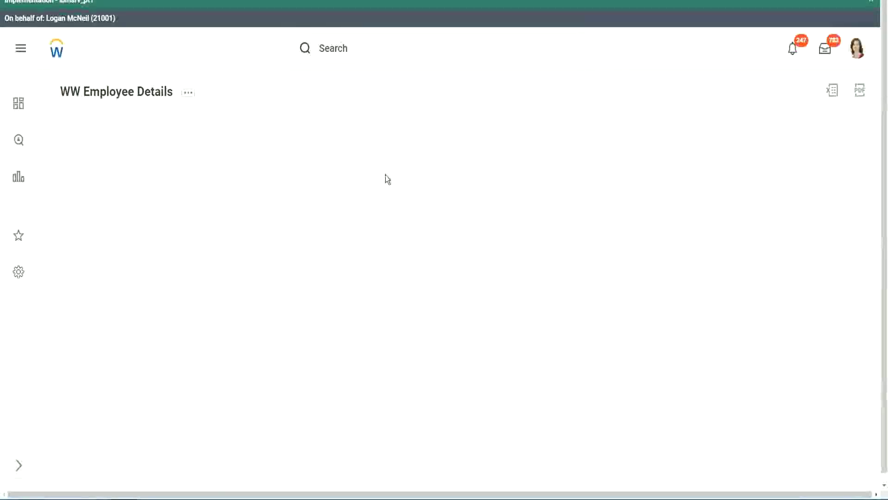
Step: Return to the Workday report and compare # of Years of Service with Experience Bands across the worker rows
{"action": "scroll", "coordinate": [764, 279], "scroll_direction": "down", "scroll_amount": 2}
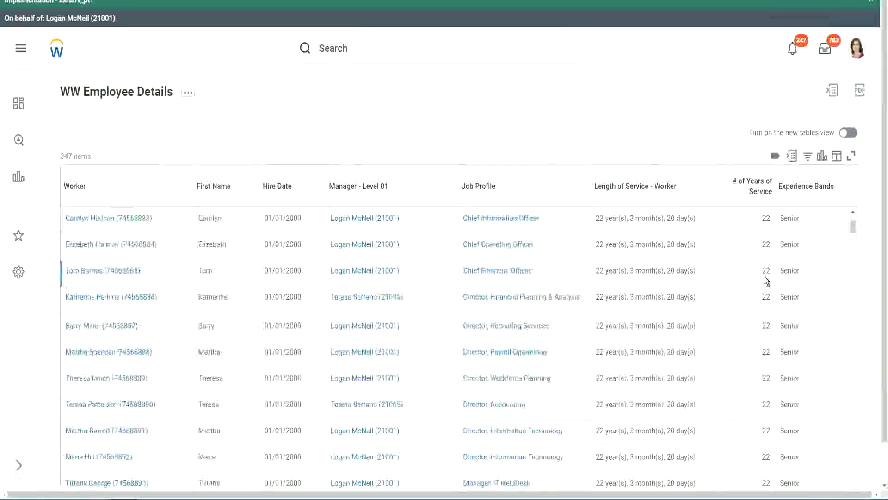
{"action": "scroll", "coordinate": [766, 280], "scroll_direction": "down", "scroll_amount": 5}
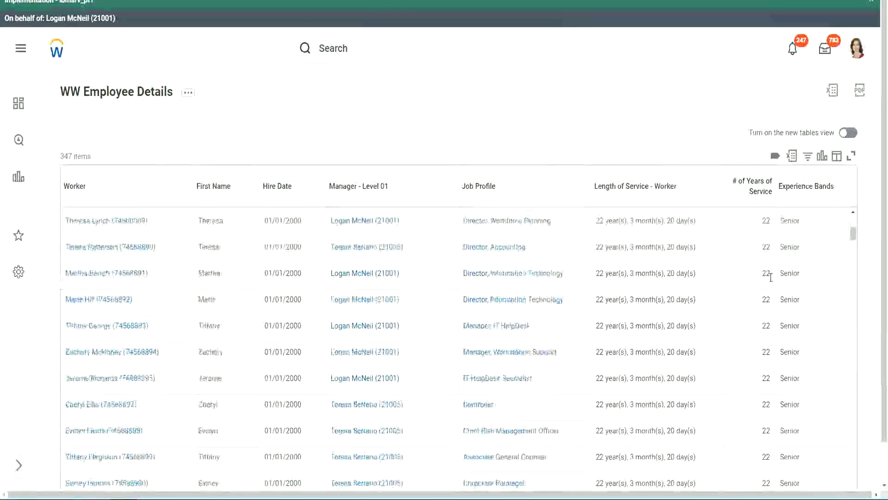
{"action": "scroll", "coordinate": [774, 306], "scroll_direction": "down", "scroll_amount": 5}
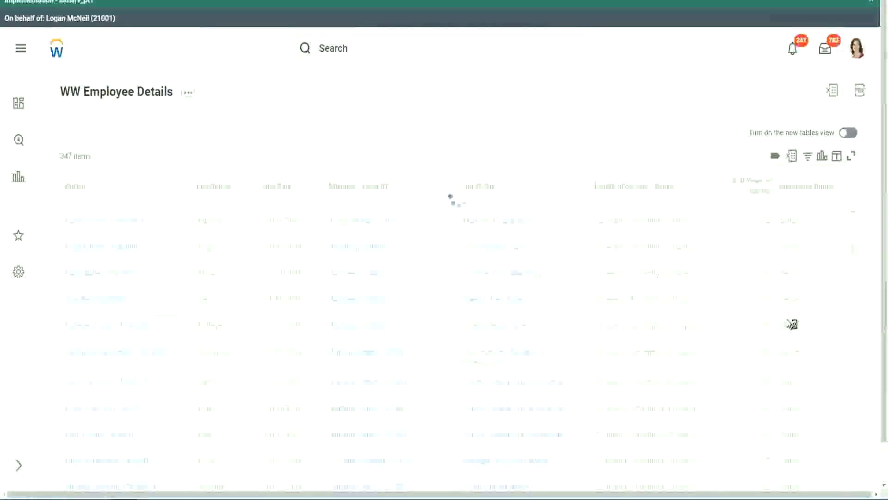
{"action": "scroll", "coordinate": [787, 319], "scroll_direction": "down", "scroll_amount": 1}
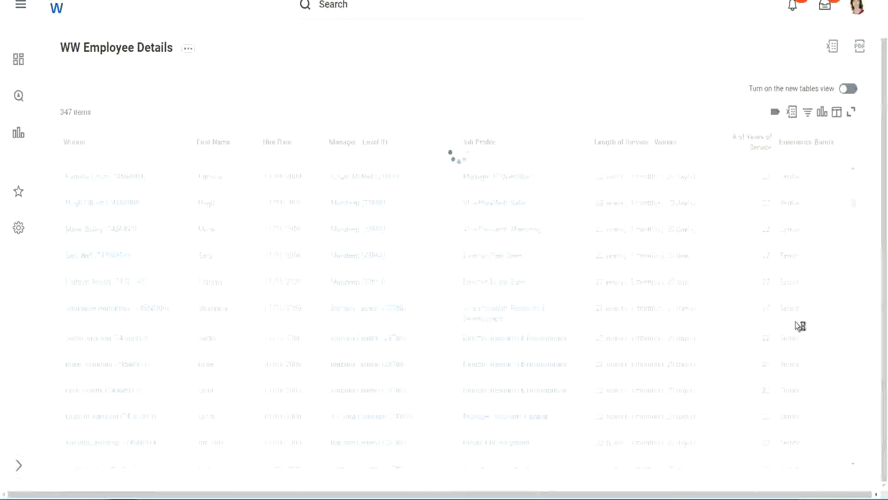
{"action": "scroll", "coordinate": [823, 261], "scroll_direction": "down", "scroll_amount": 4}
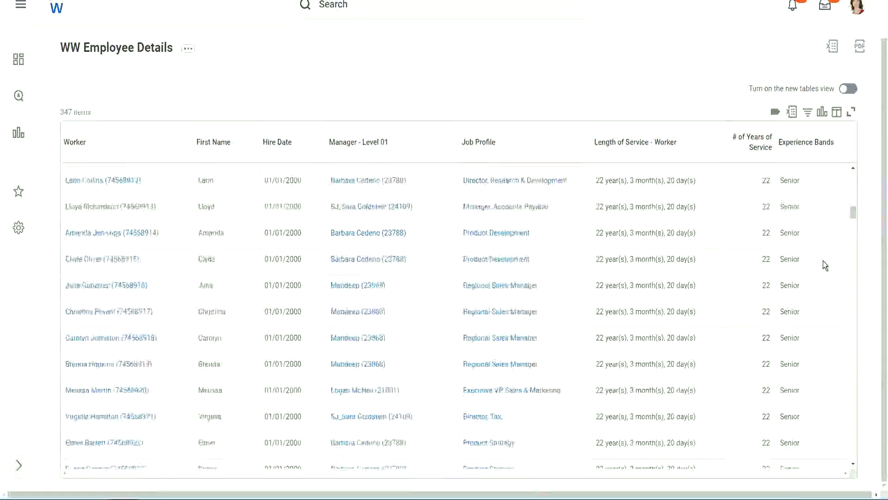
{"action": "scroll", "coordinate": [823, 260], "scroll_direction": "down", "scroll_amount": 3}
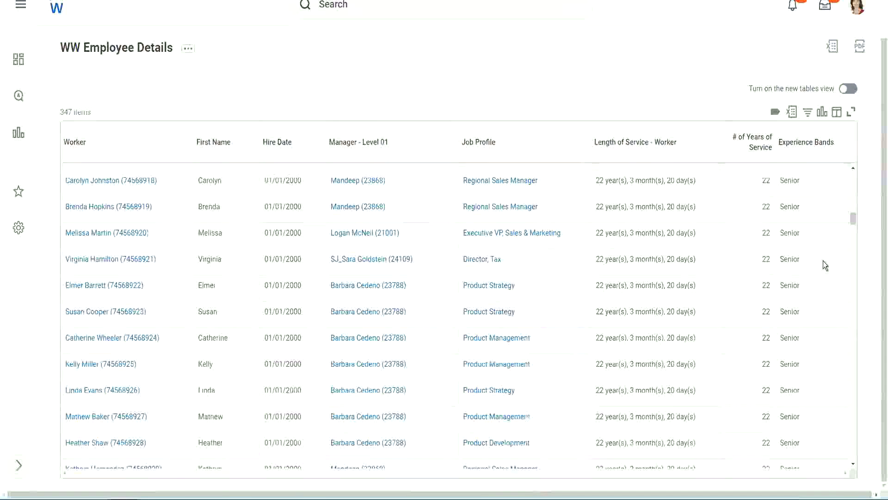
{"action": "scroll", "coordinate": [823, 260], "scroll_direction": "down", "scroll_amount": 6}
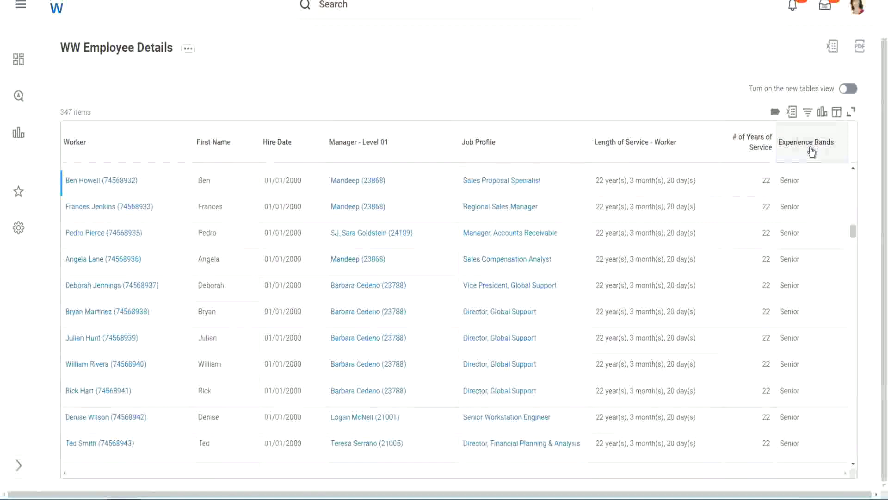
Step: Filter the Experience Bands column to values containing Amateur
{"action": "left_click", "coordinate": [812, 152]}
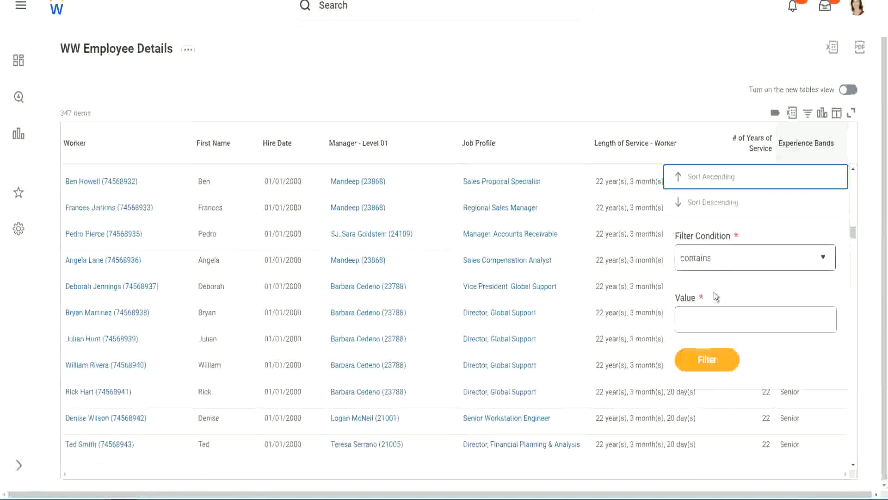
{"action": "left_click", "coordinate": [704, 311]}
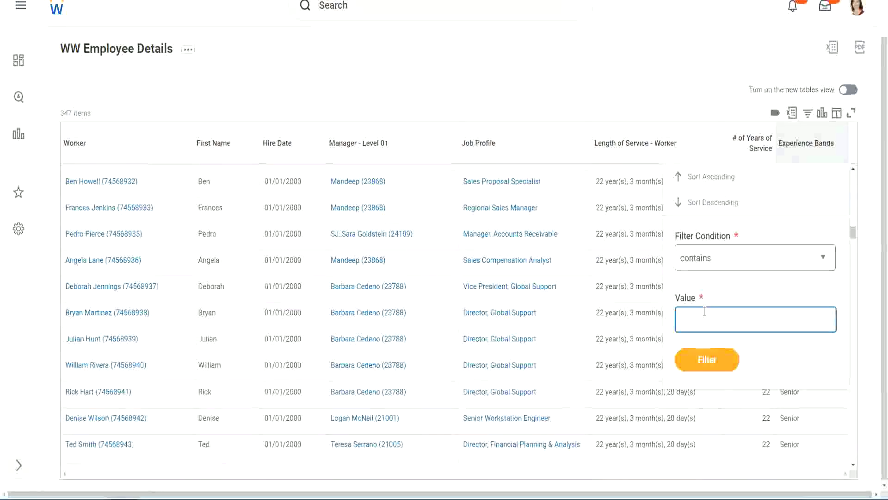
{"action": "type", "text": "Amate"}
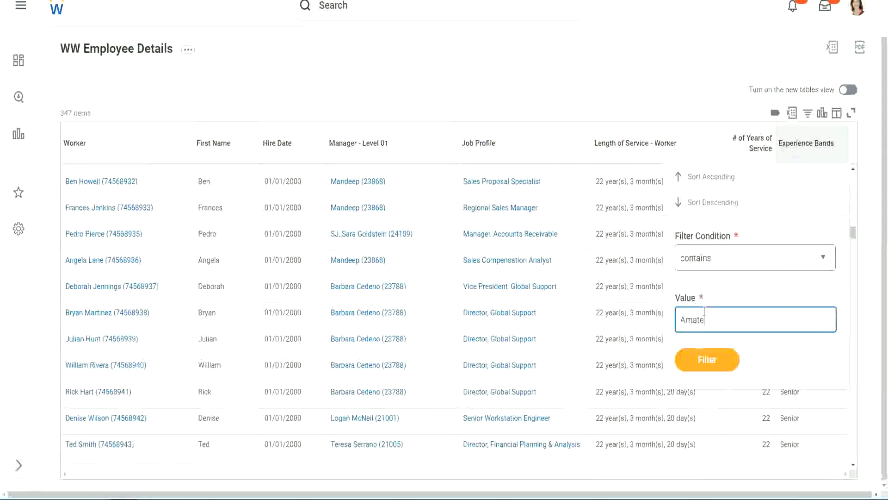
{"action": "type", "text": "ur"}
{"action": "left_click", "coordinate": [700, 365]}
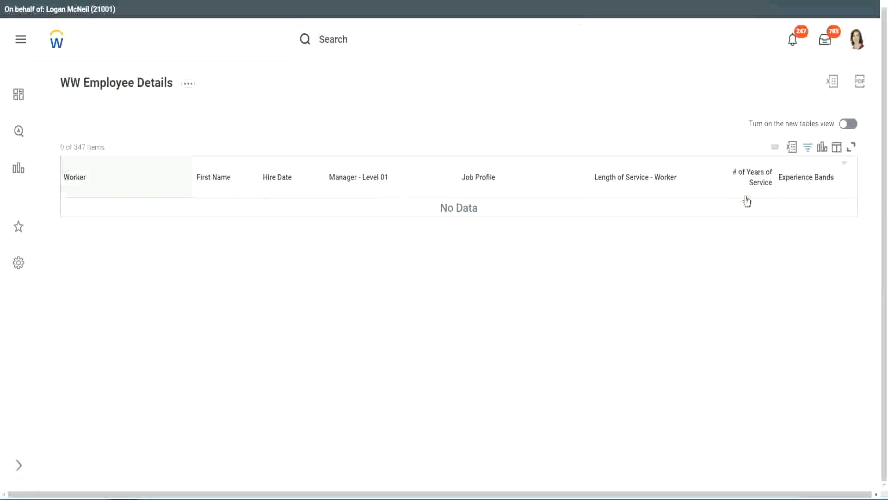
Step: Change the Experience Bands filter value to Legend and apply it
{"action": "left_click", "coordinate": [803, 180]}
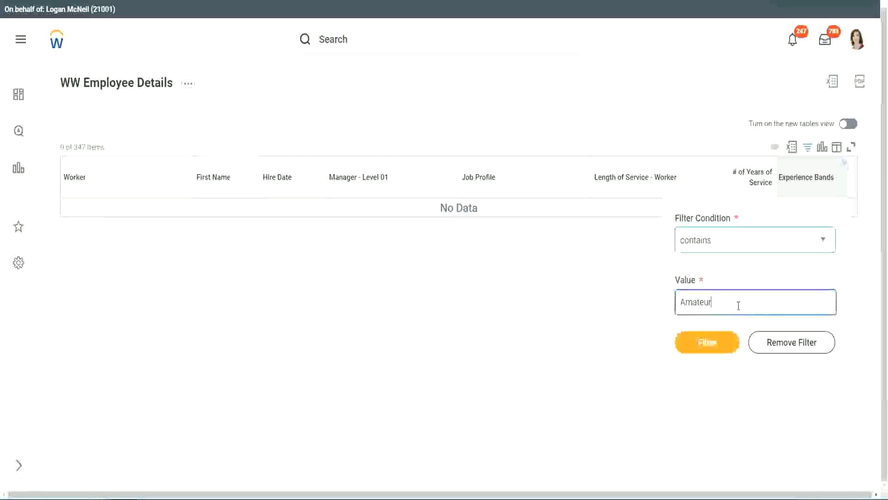
{"action": "key", "text": "ctrl+a"}
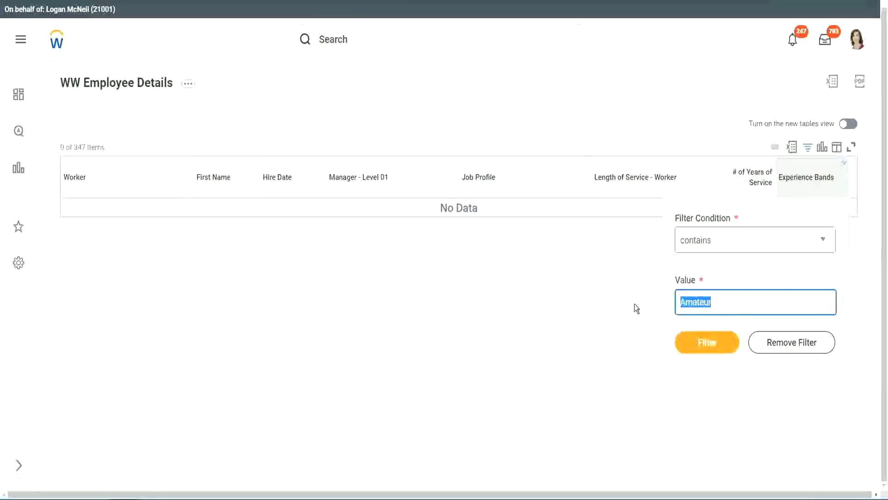
{"action": "key", "text": "Return"}
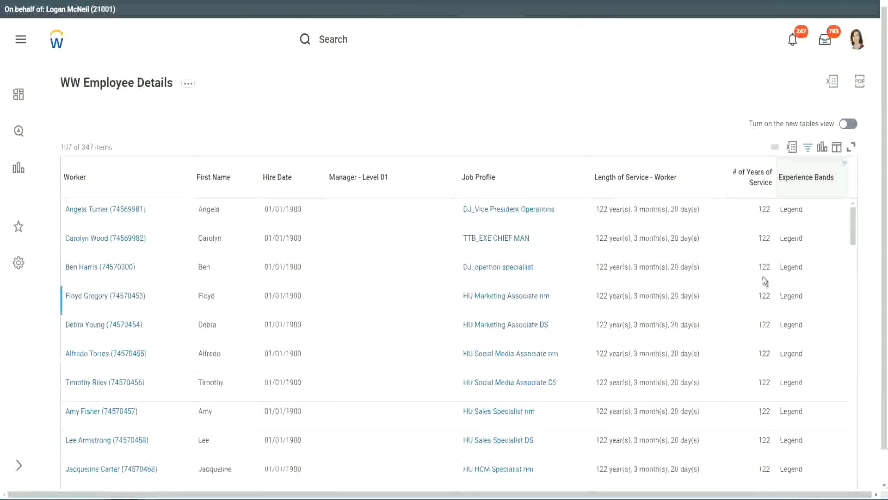
Step: Examine the hire dates and # of Years of Service of the Legend rows through to the end of the list
{"action": "scroll", "coordinate": [763, 277], "scroll_direction": "down", "scroll_amount": 15}
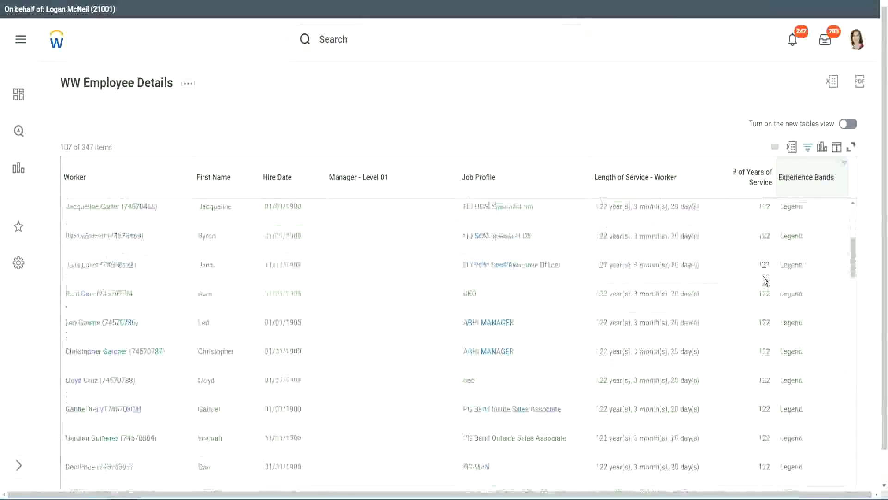
{"action": "scroll", "coordinate": [762, 277], "scroll_direction": "down", "scroll_amount": 3}
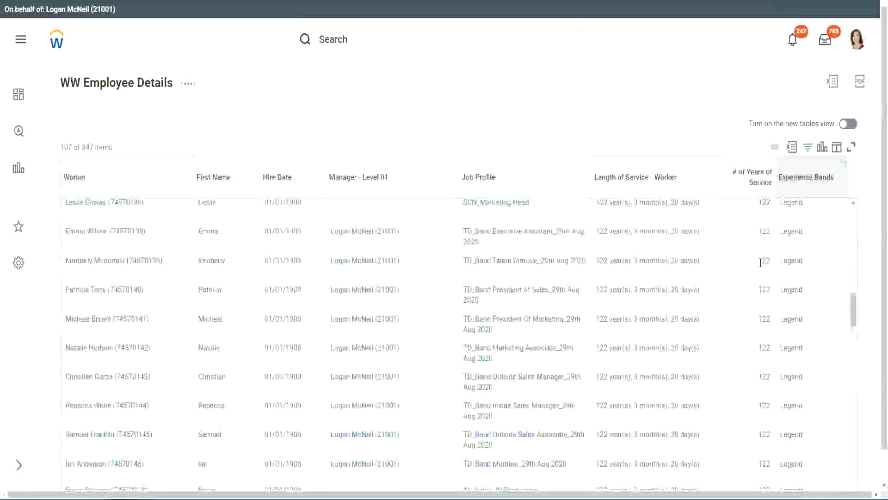
{"action": "scroll", "coordinate": [763, 263], "scroll_direction": "down", "scroll_amount": 10}
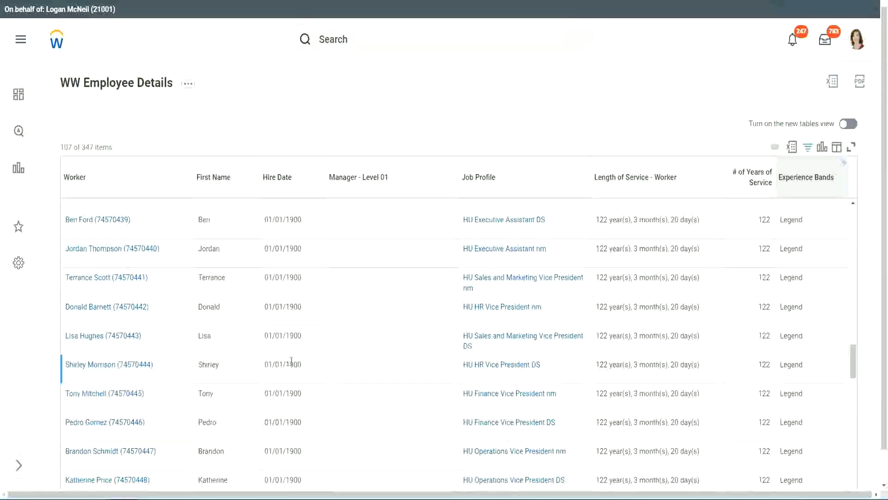
{"action": "double_click", "coordinate": [290, 365]}
{"action": "scroll", "coordinate": [756, 348], "scroll_direction": "down", "scroll_amount": 5}
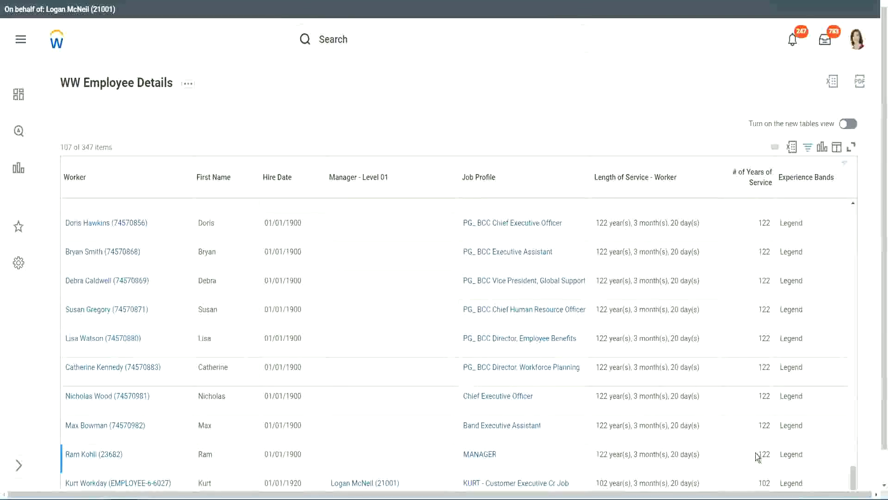
{"action": "left_click_drag", "start_coordinate": [772, 484], "coordinate": [759, 482]}
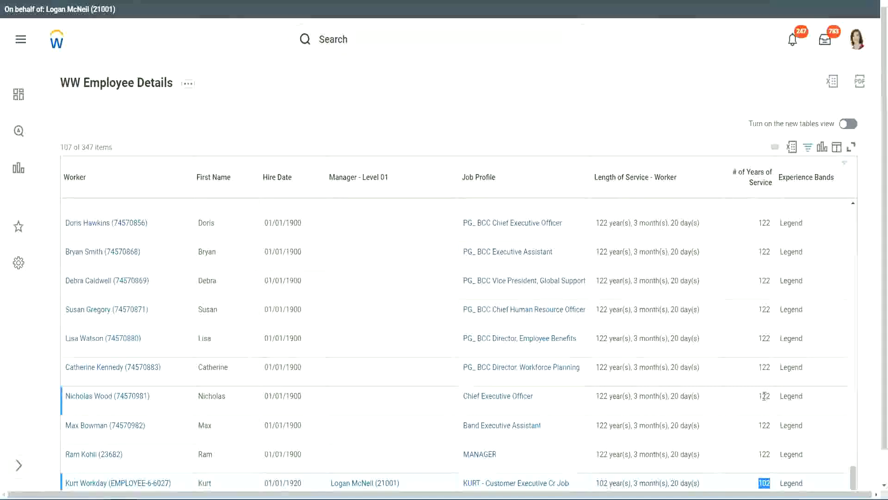
{"action": "left_click_drag", "start_coordinate": [765, 396], "coordinate": [771, 396]}
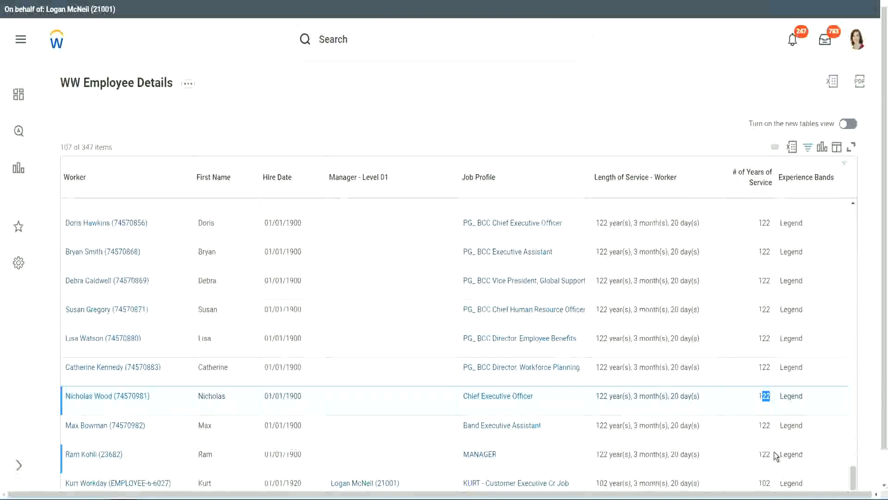
{"action": "left_click", "coordinate": [746, 369]}
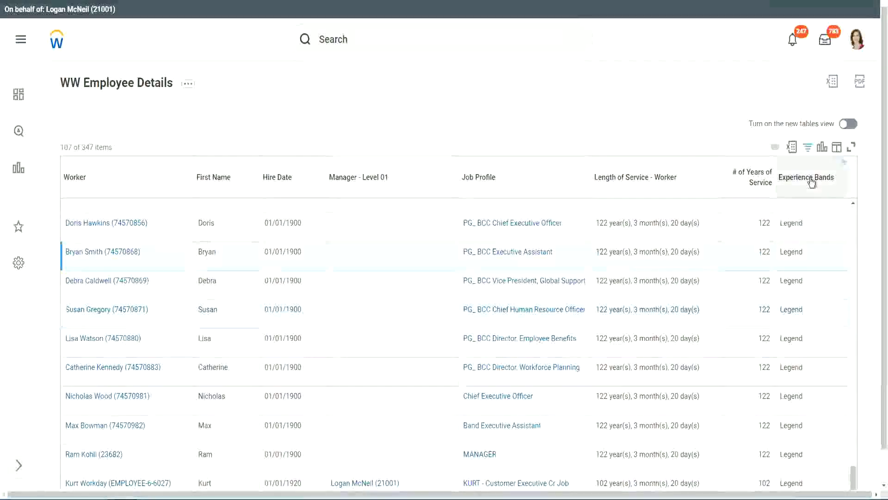
Step: Change the Experience Bands filter value to Experienced and apply it
{"action": "left_click", "coordinate": [813, 200]}
{"action": "left_click", "coordinate": [727, 354]}
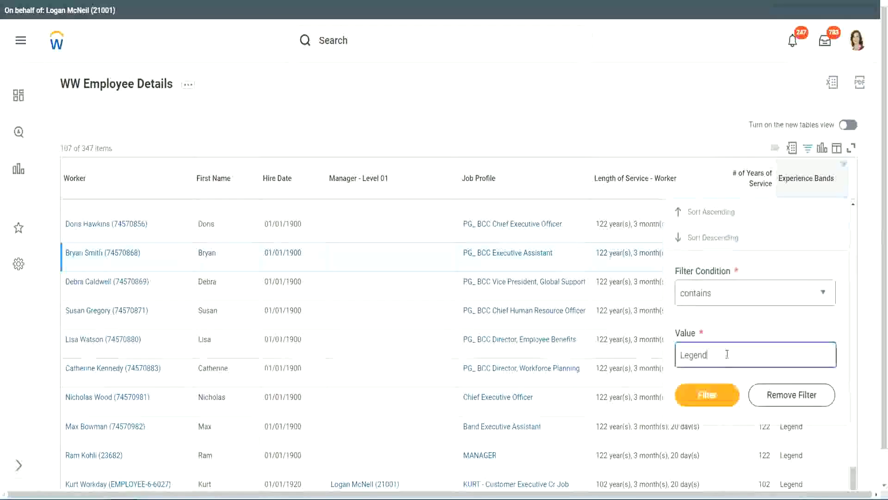
{"action": "double_click", "coordinate": [696, 354]}
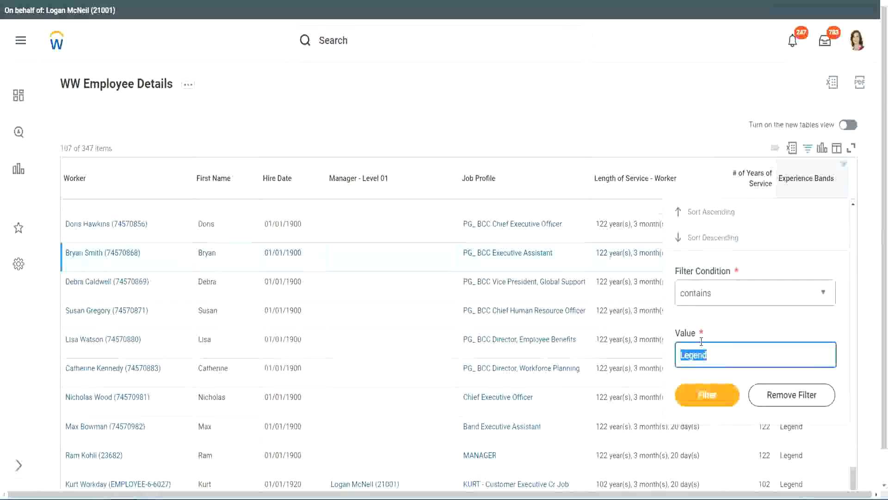
{"action": "type", "text": "Ex"}
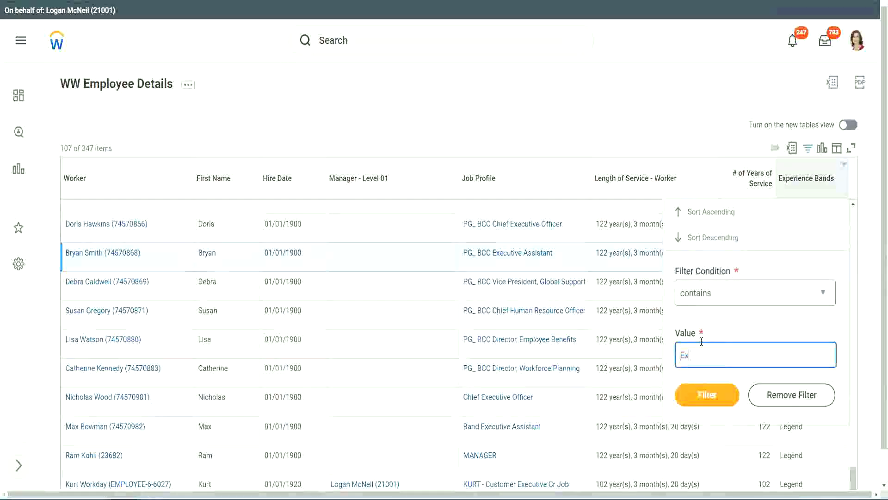
{"action": "type", "text": "per"}
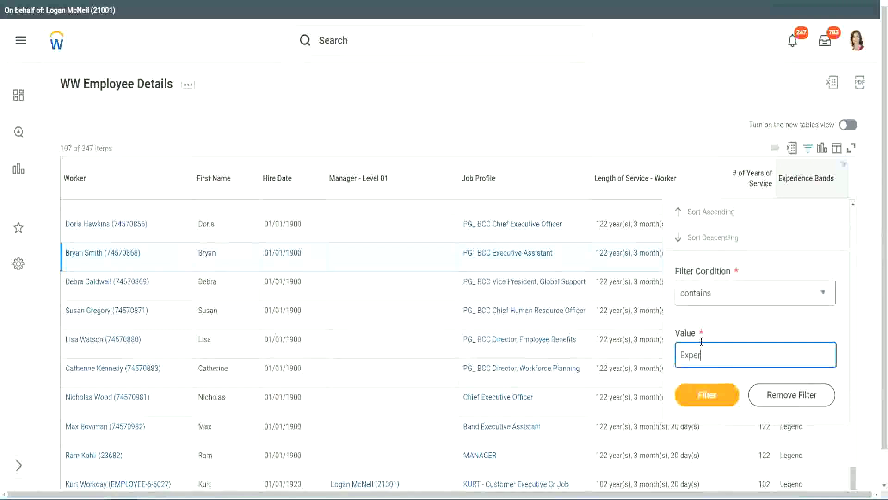
{"action": "type", "text": "ienced"}
{"action": "left_click", "coordinate": [706, 398]}
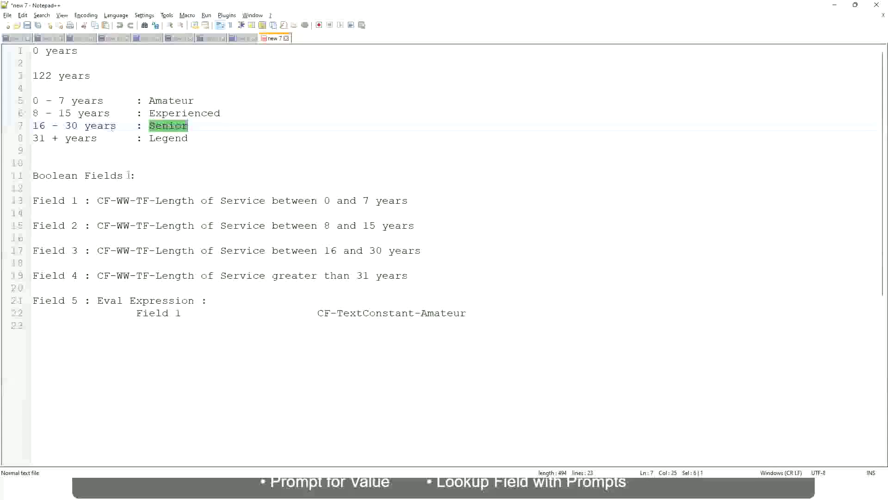
Step: Check the 8 - 15 years band in the Notepad++ notes against # of Years of Service in the Experienced report rows
{"action": "left_click_drag", "start_coordinate": [39, 114], "coordinate": [70, 114]}
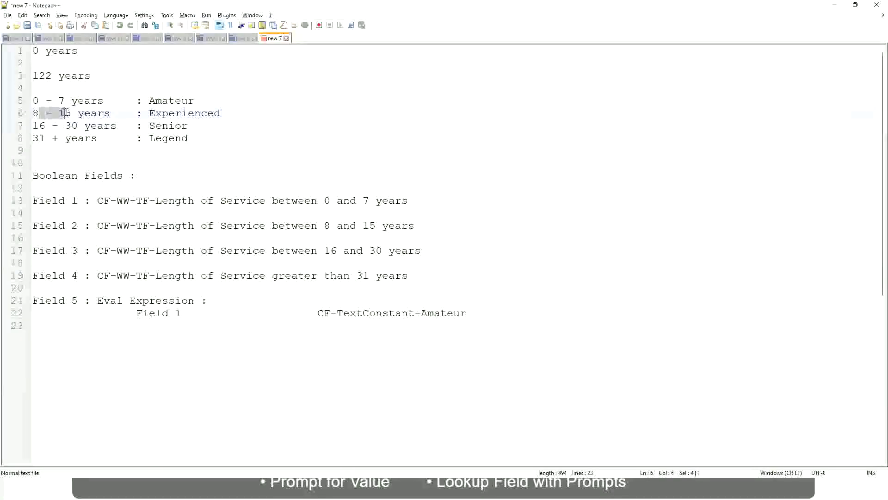
{"action": "left_click", "coordinate": [72, 114]}
{"action": "left_click", "coordinate": [103, 114]}
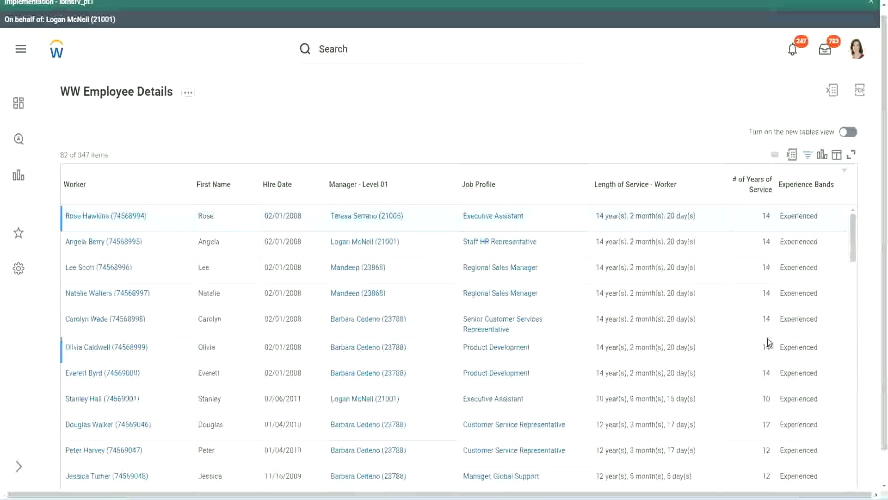
{"action": "scroll", "coordinate": [769, 342], "scroll_direction": "down", "scroll_amount": 5}
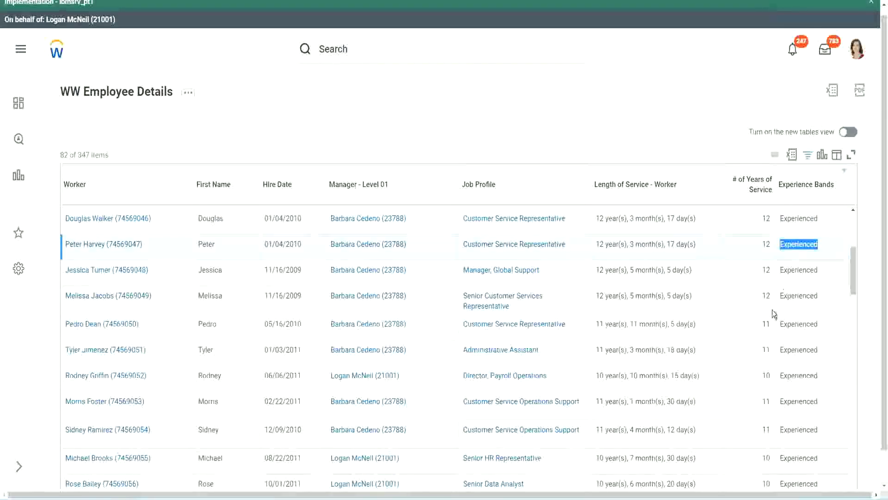
{"action": "scroll", "coordinate": [772, 319], "scroll_direction": "down", "scroll_amount": 3}
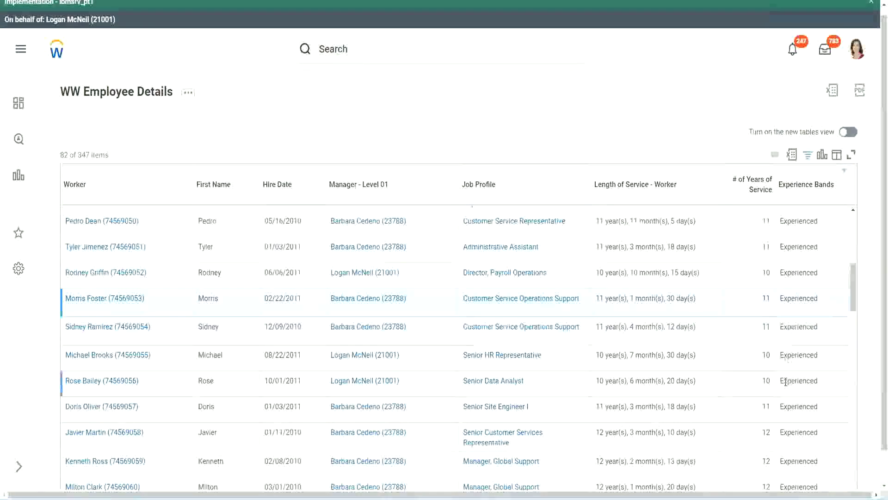
{"action": "scroll", "coordinate": [785, 382], "scroll_direction": "down", "scroll_amount": 5}
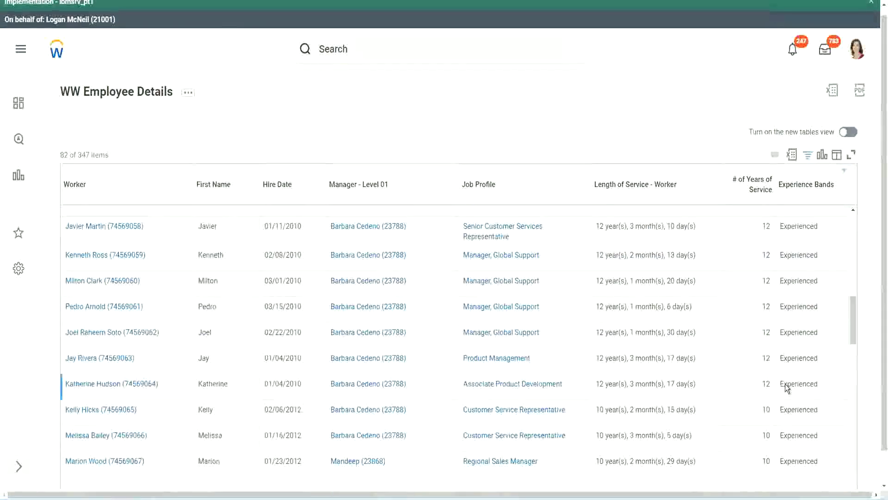